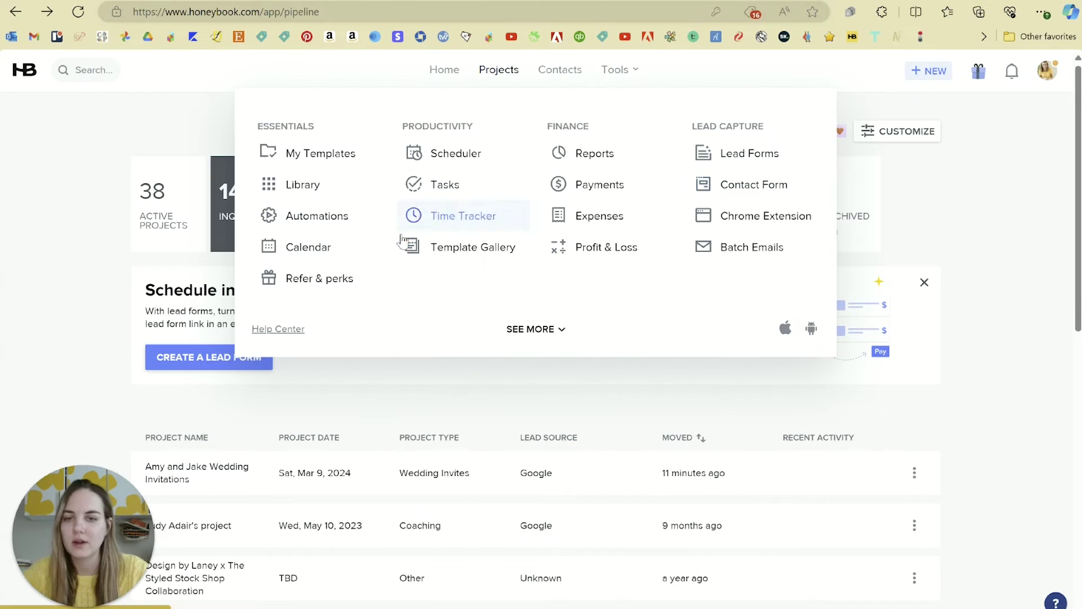
# Step: Go to My Templates and view the Contact Forms list, which holds only Default Contact Form
pyautogui.click(354, 163)
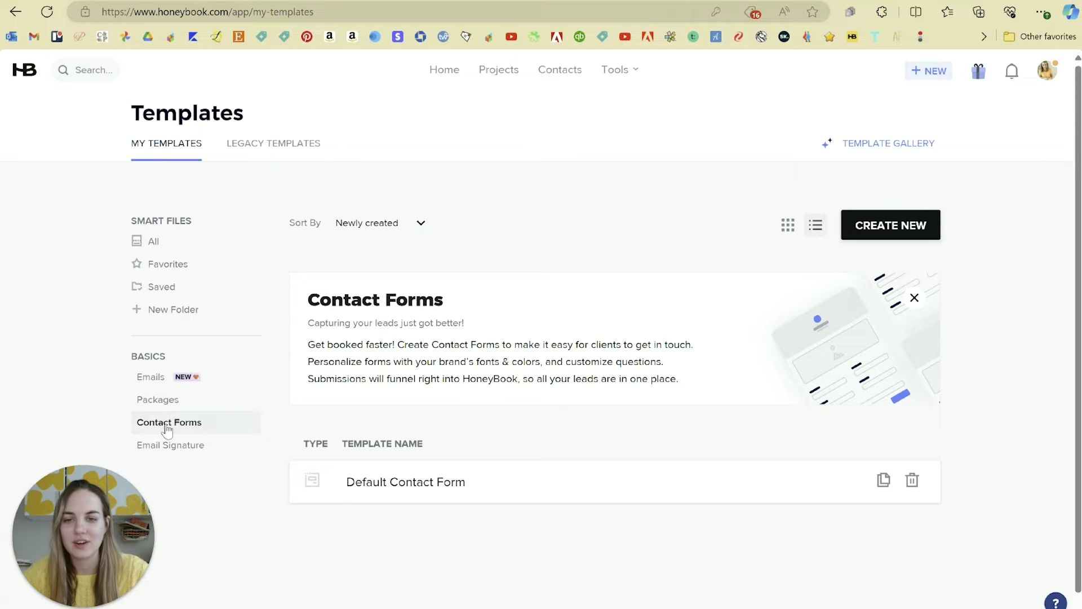
pyautogui.click(609, 69)
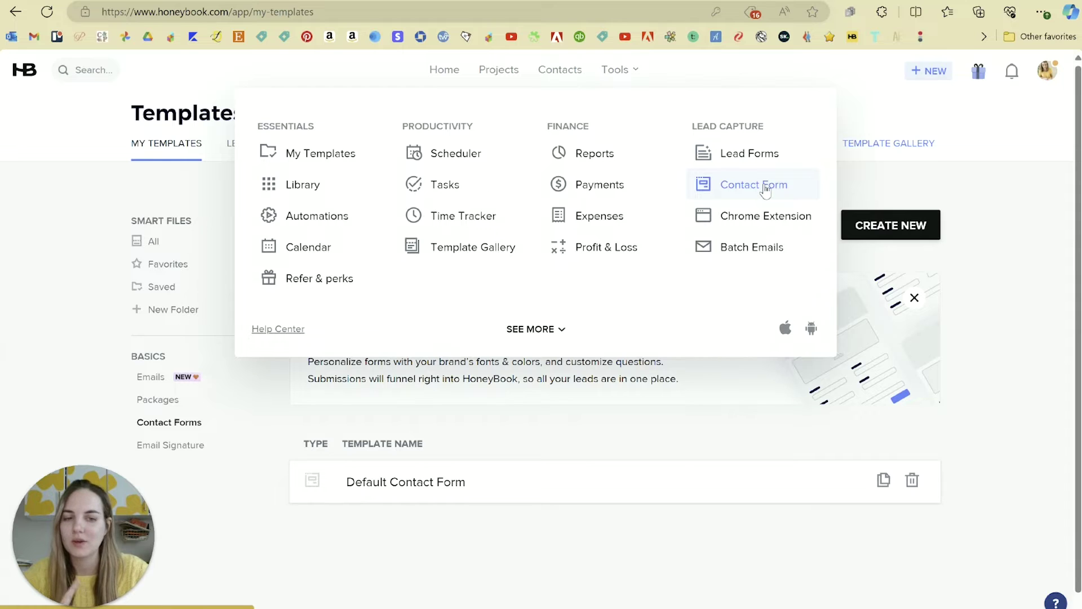
pyautogui.scroll(-1, 1014, 373)
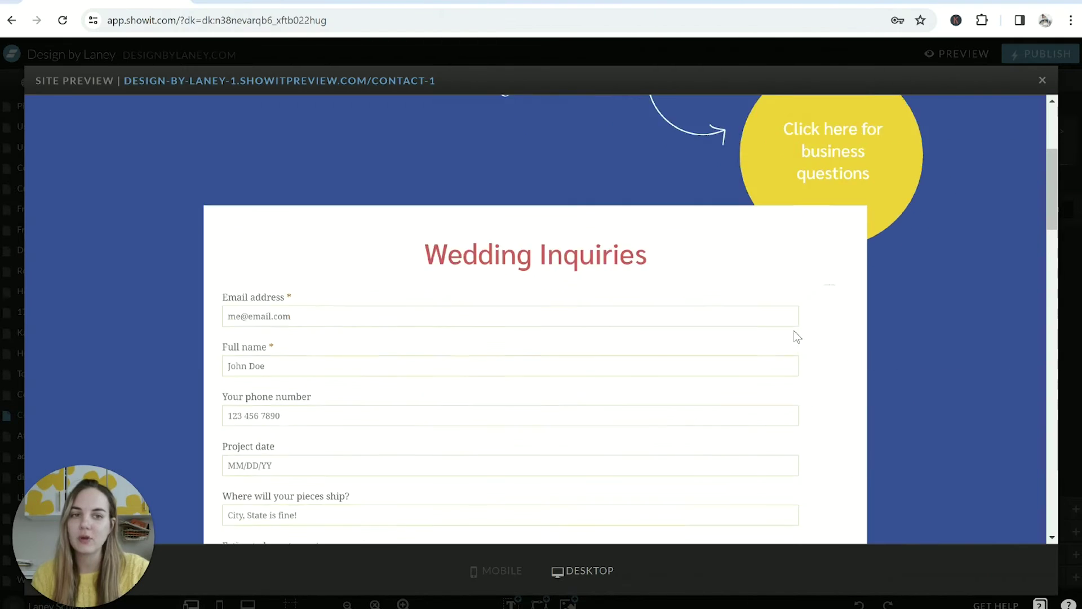
pyautogui.scroll(1, 794, 330)
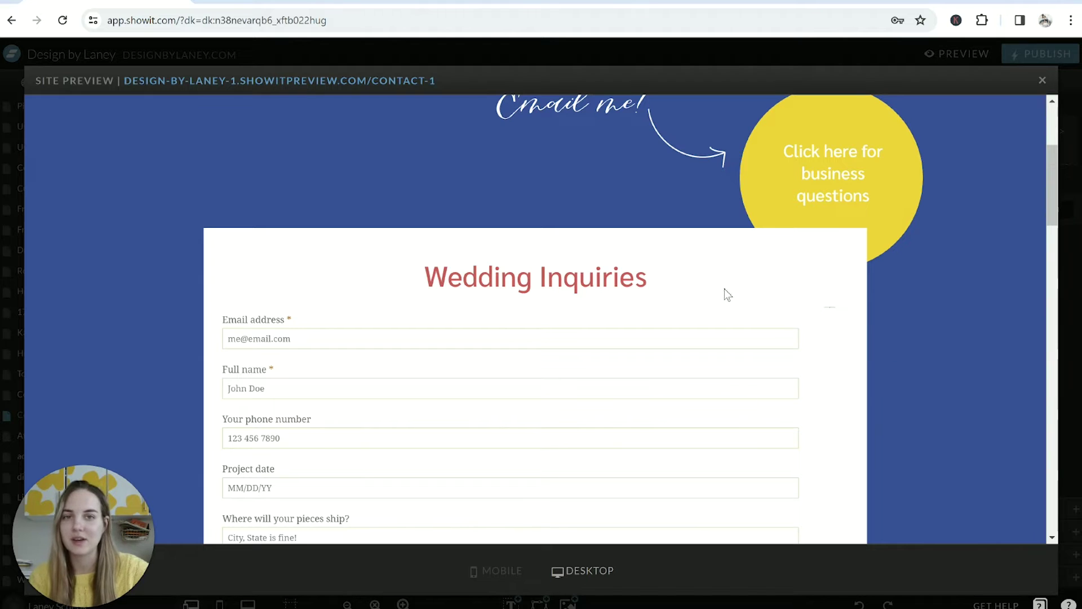
pyautogui.scroll(-1, 694, 264)
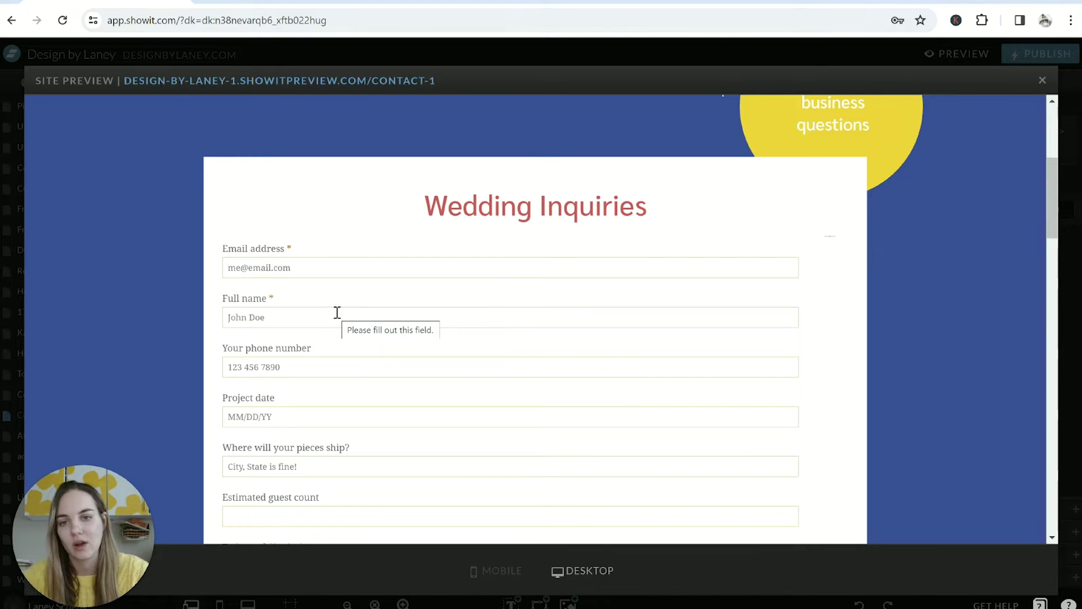
pyautogui.scroll(-1, 345, 278)
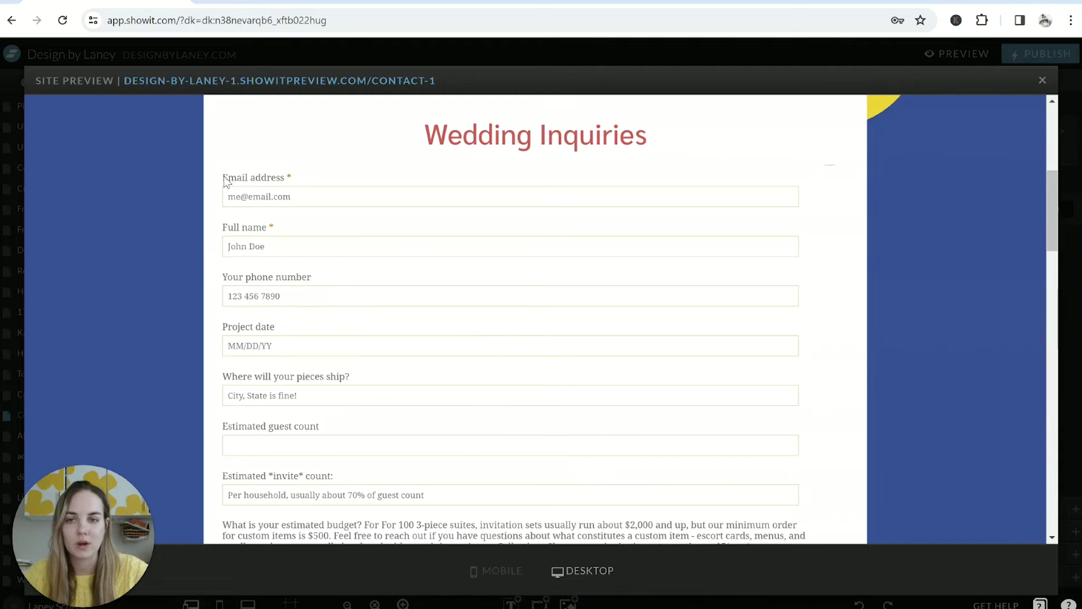
pyautogui.scroll(-1, 308, 264)
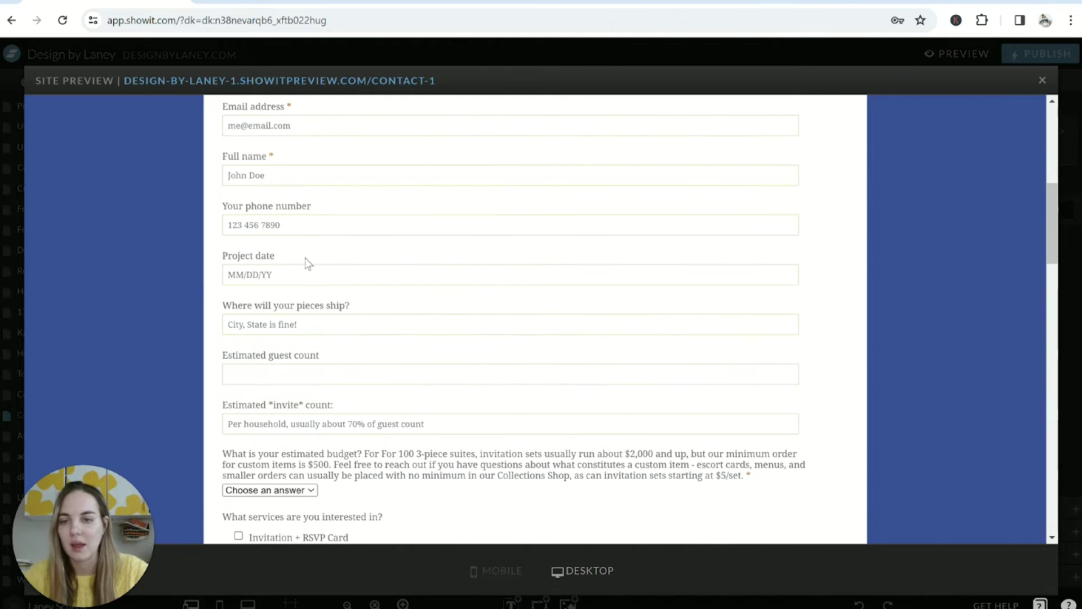
pyautogui.scroll(-1, 316, 251)
pyautogui.scroll(-1, 305, 231)
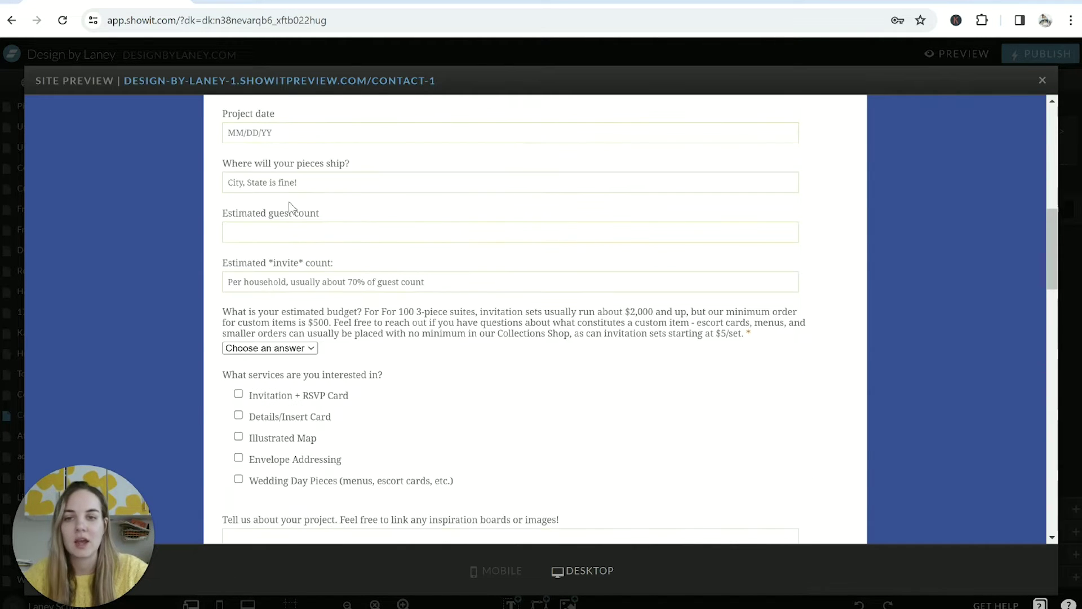
pyautogui.scroll(-1, 389, 212)
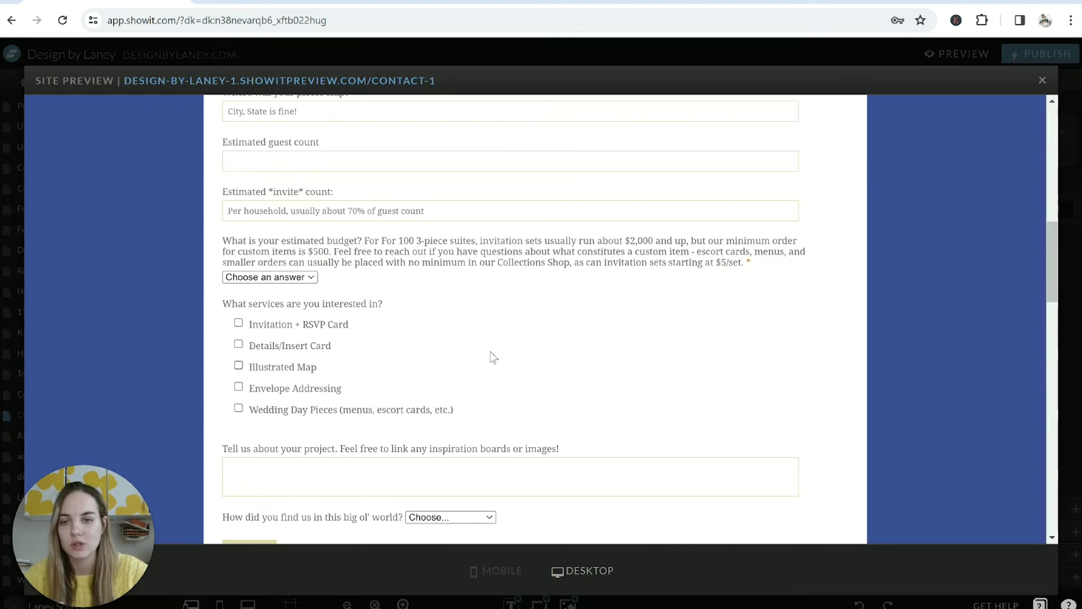
pyautogui.scroll(-2, 507, 282)
pyautogui.scroll(-1, 383, 281)
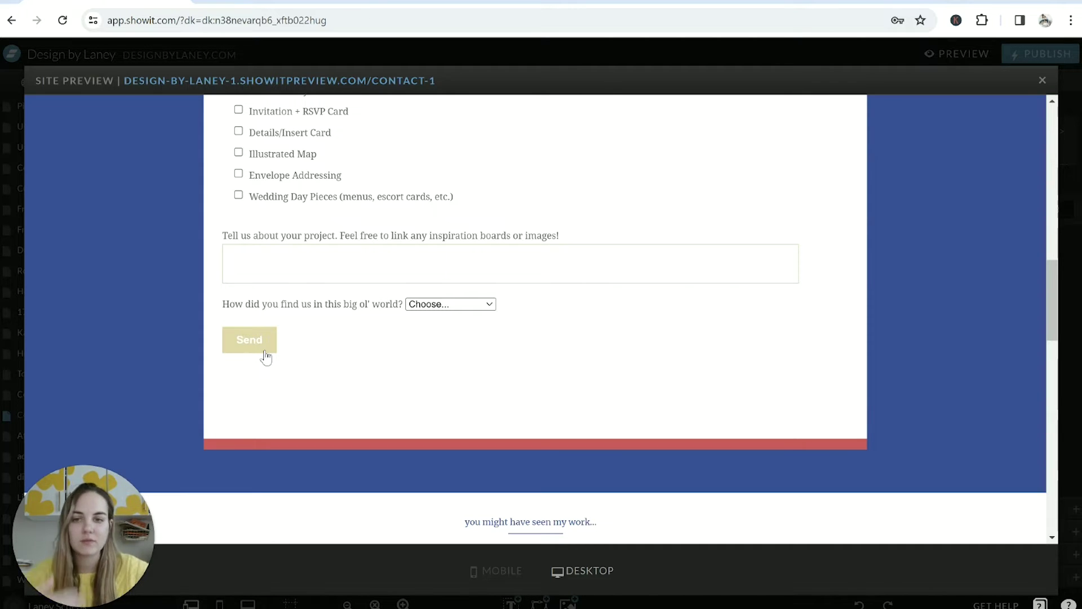
pyautogui.scroll(15, 519, 285)
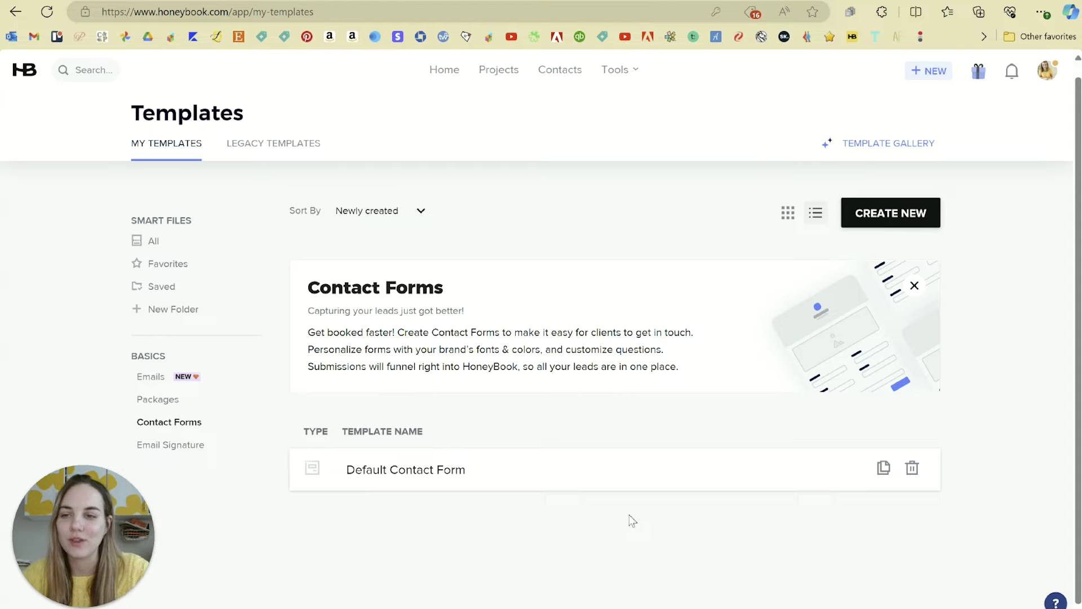
# Step: Create a new Untitled contact form template and look over its Design color settings
pyautogui.click(875, 213)
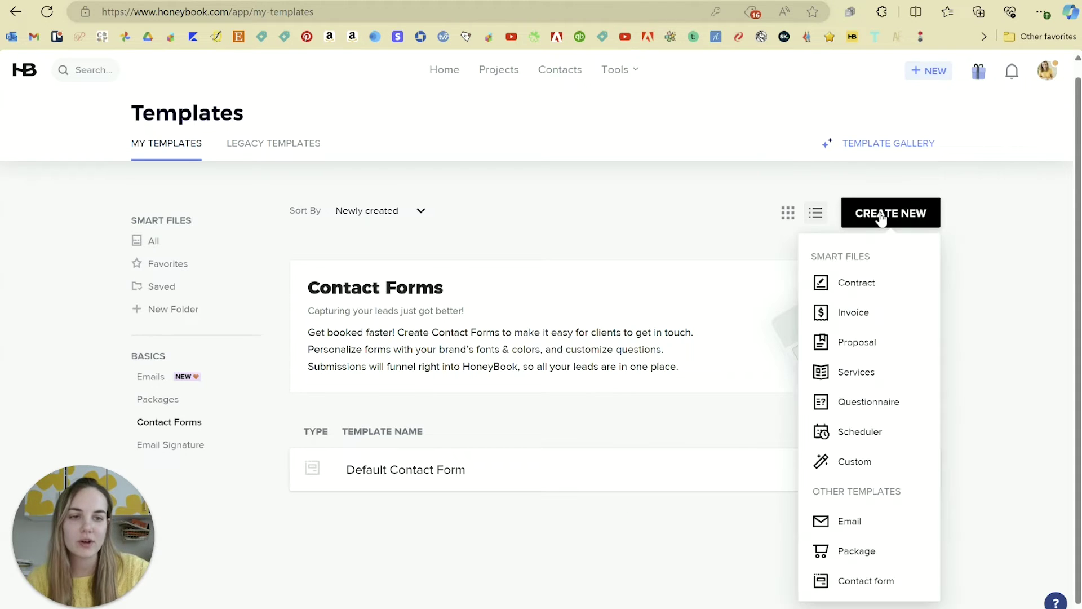
pyautogui.click(866, 580)
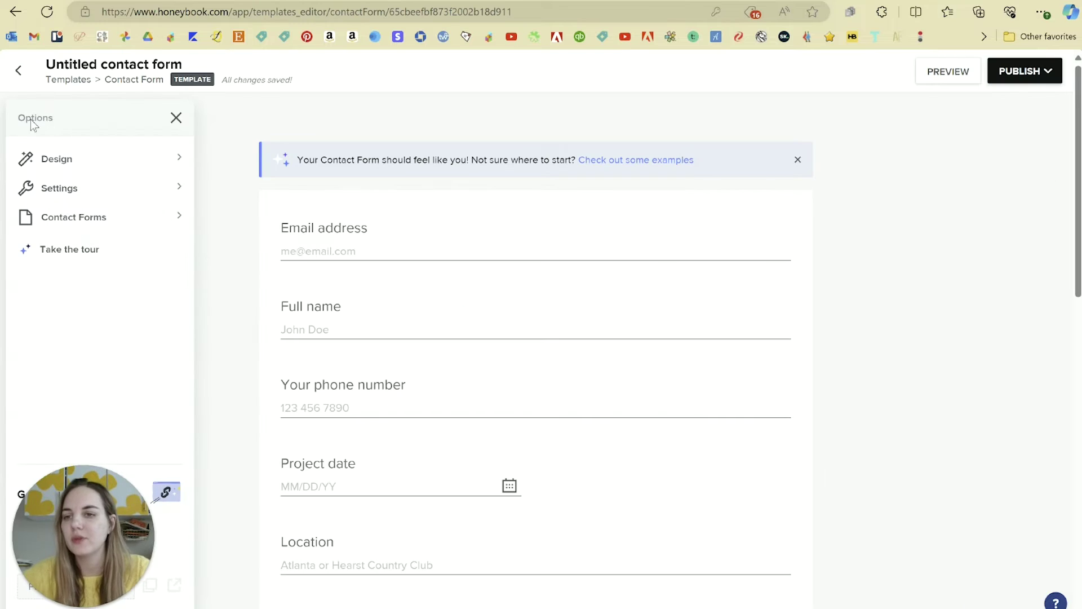
pyautogui.click(58, 159)
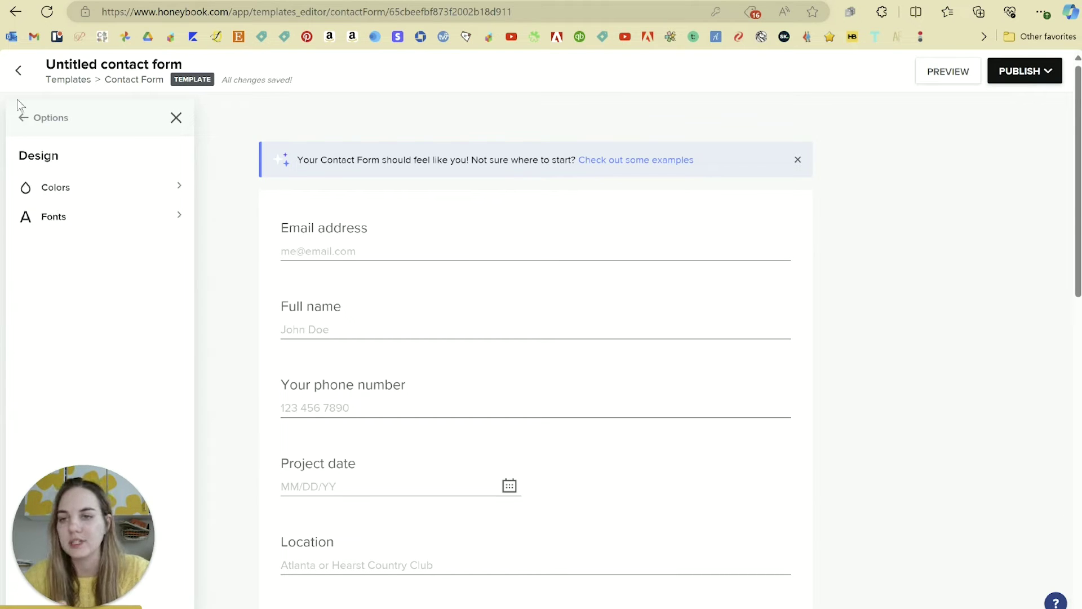
pyautogui.click(40, 187)
pyautogui.scroll(-5, 51, 244)
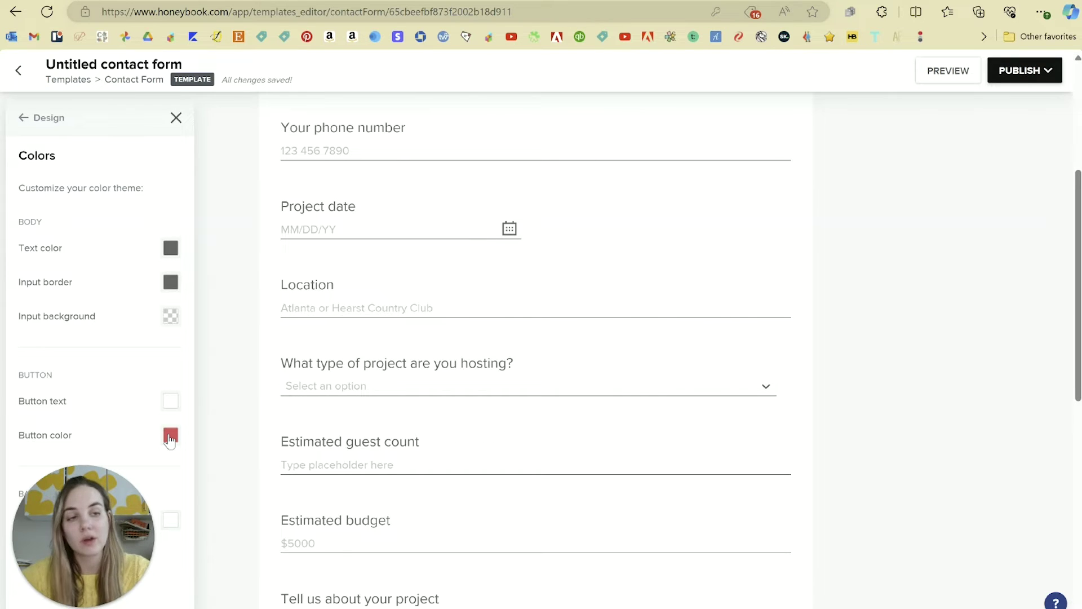
pyautogui.click(22, 121)
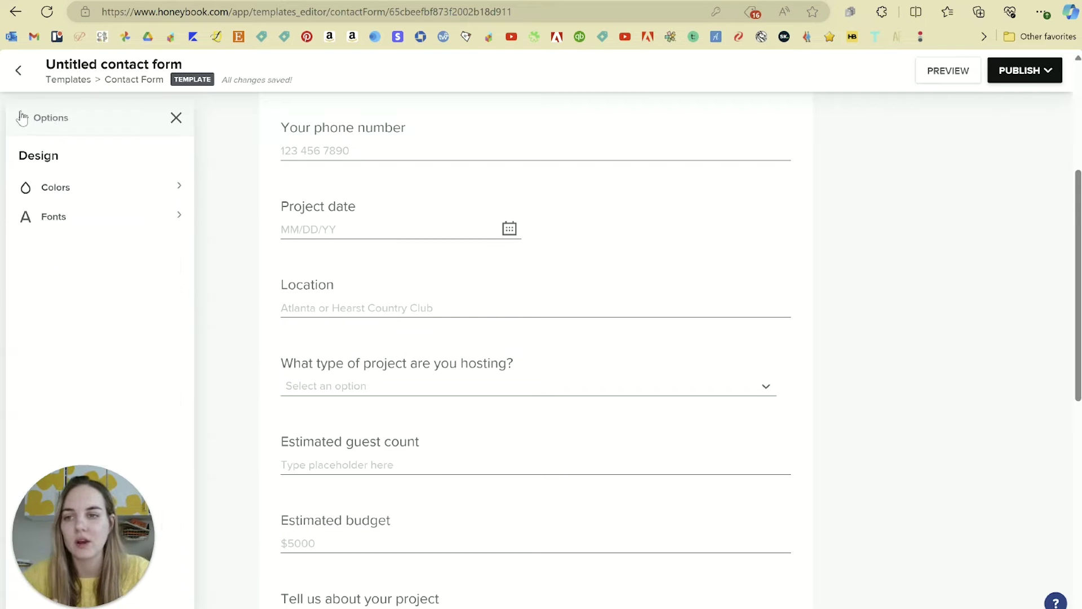
pyautogui.click(24, 119)
# Step: Check the form's Assign Project Type options in Settings, leaving it set to None
pyautogui.click(48, 190)
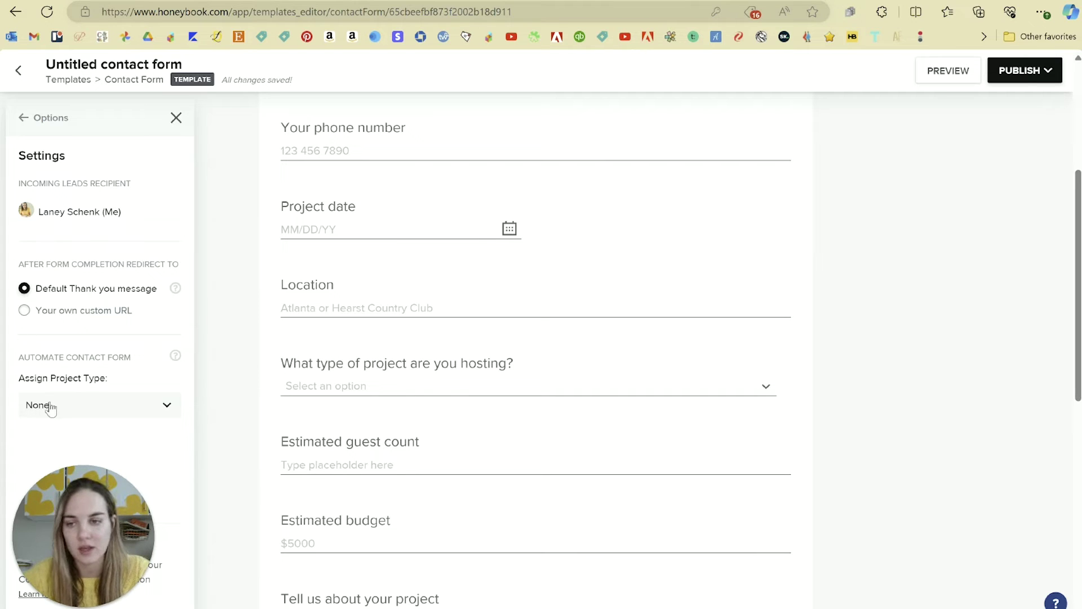
pyautogui.click(96, 403)
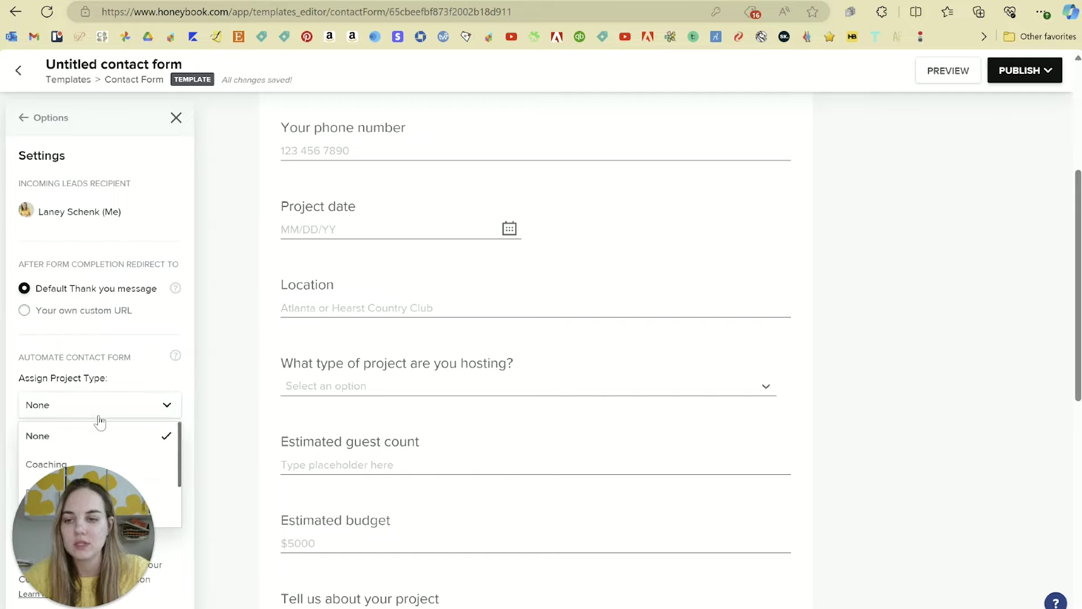
pyautogui.scroll(-1, 163, 485)
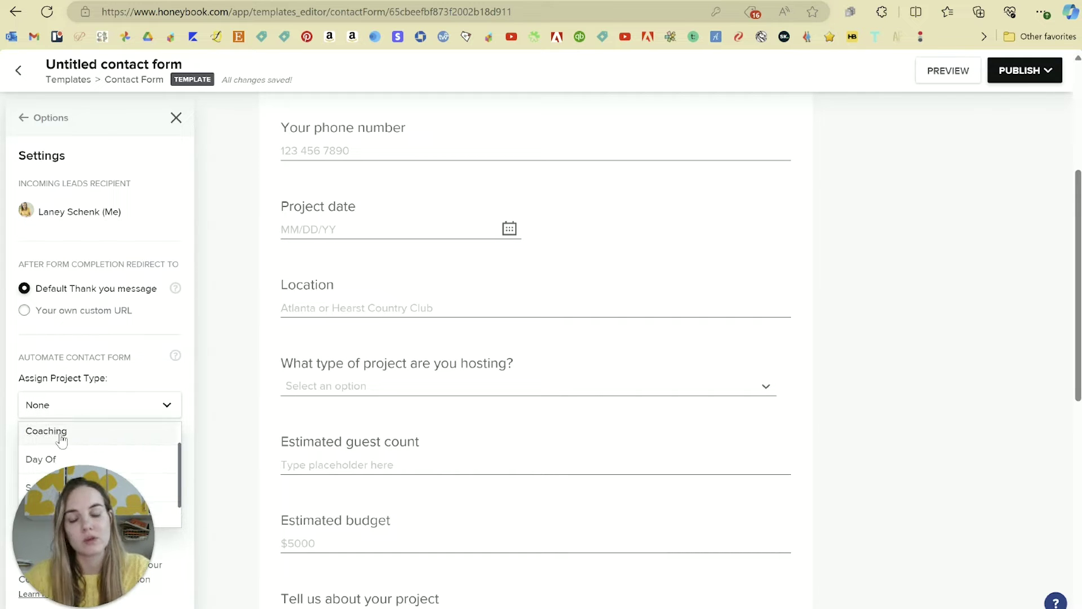
pyautogui.scroll(-1, 157, 452)
pyautogui.scroll(2, 160, 445)
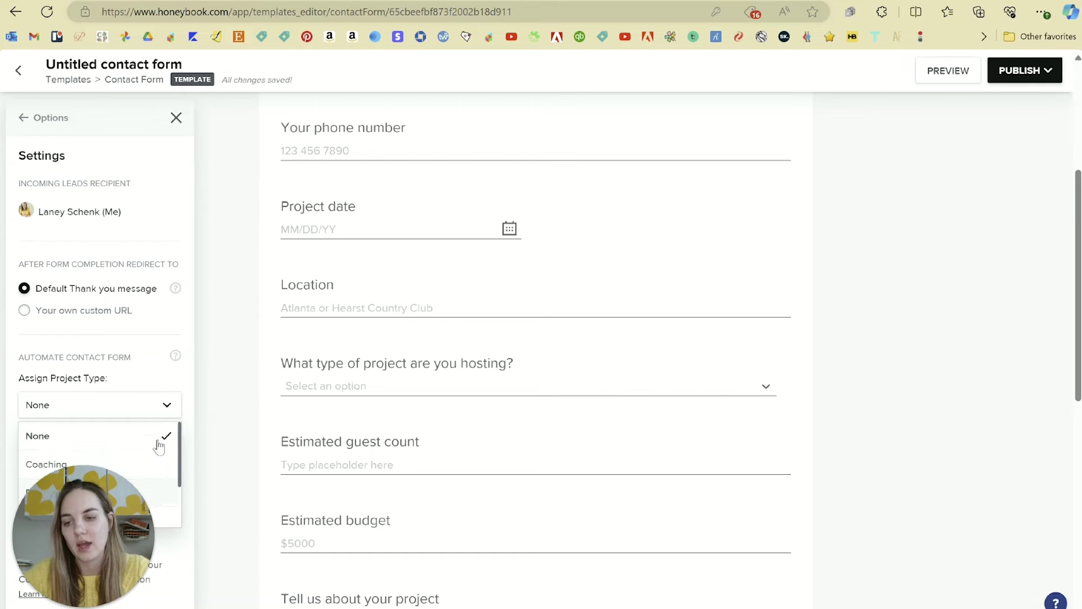
pyautogui.click(170, 404)
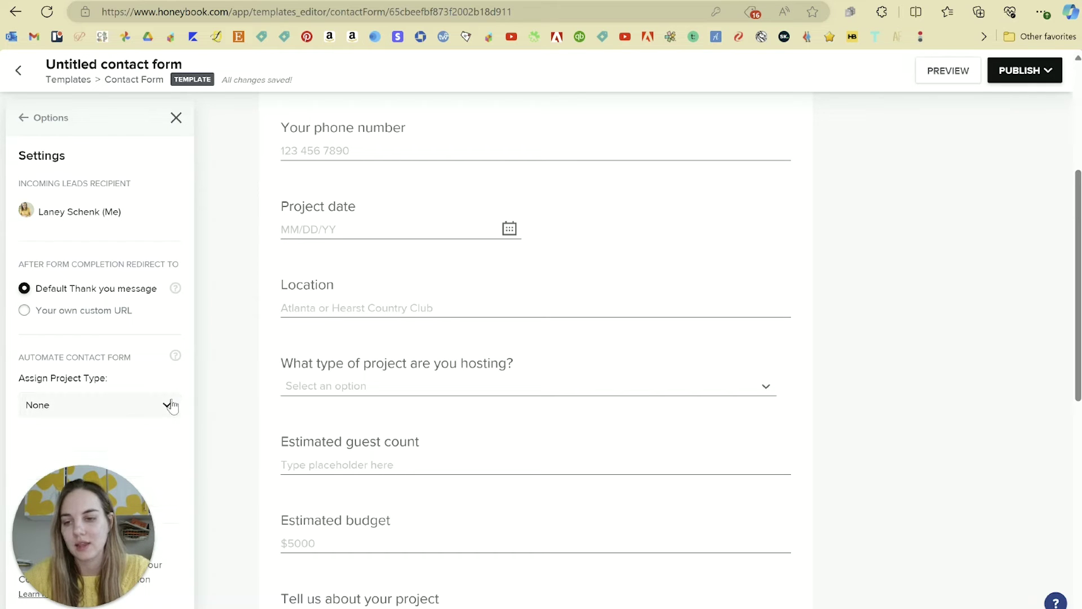
pyautogui.click(24, 119)
# Step: Rename the form to 'Test Contact Form' and view the branded contact form examples
pyautogui.click(101, 65)
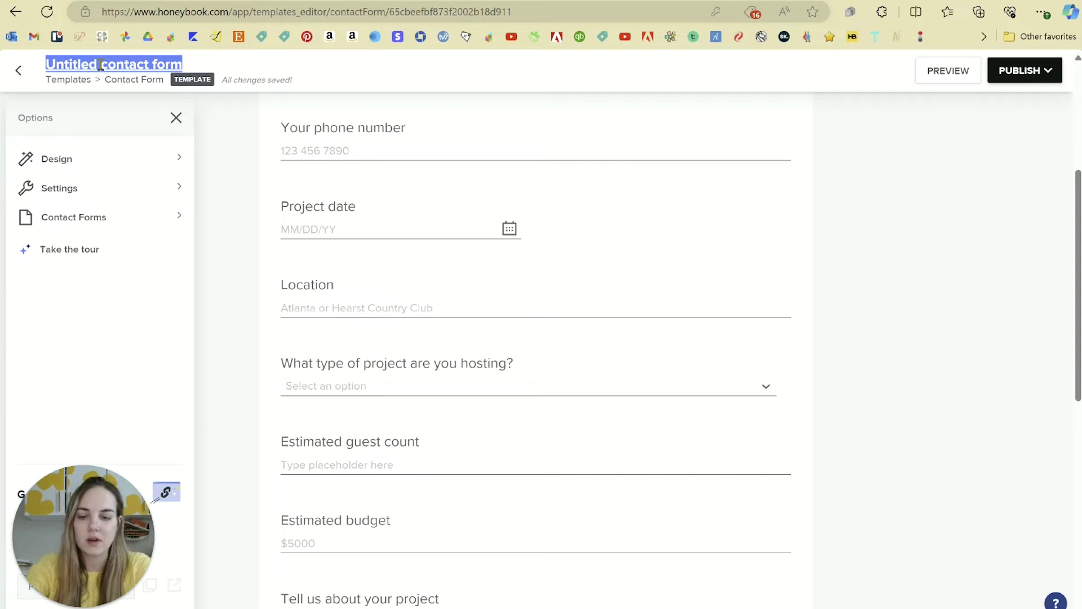
pyautogui.press('BackSpace')
pyautogui.write('Test')
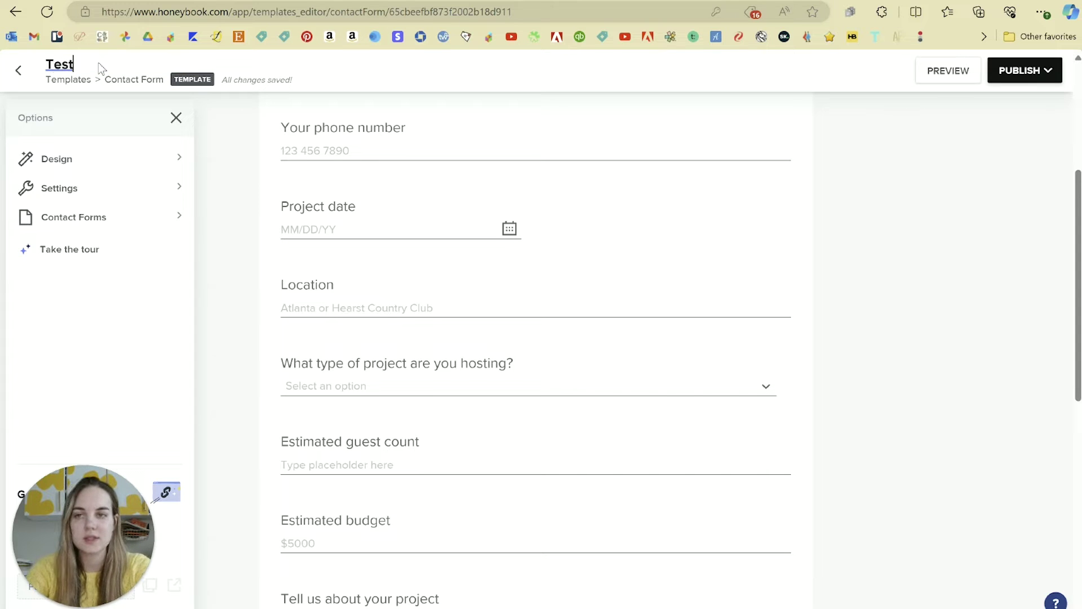
pyautogui.write(' Contact Form')
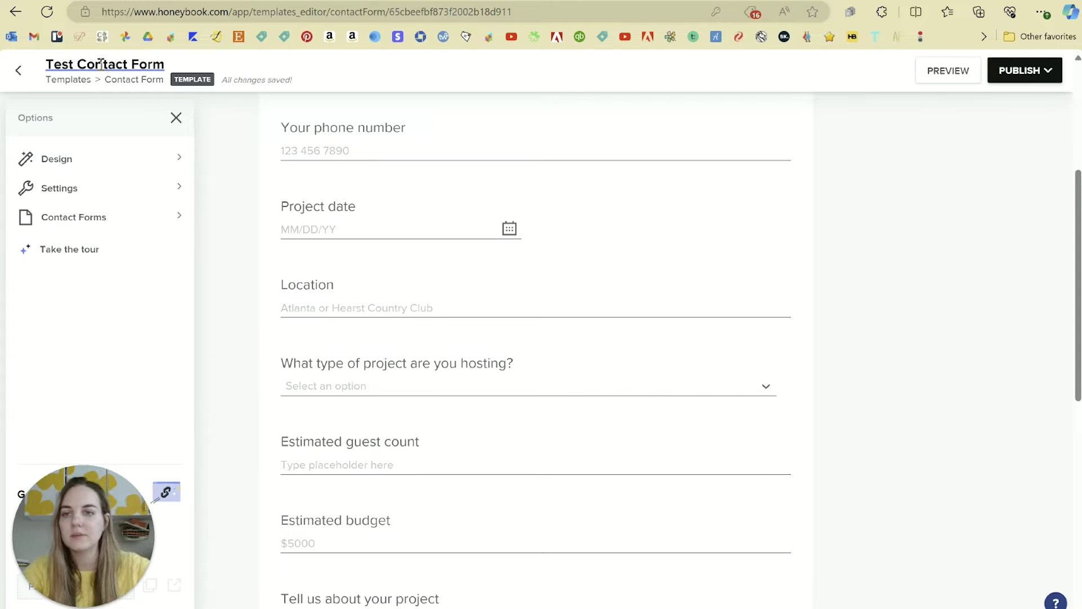
pyautogui.scroll(5, 458, 262)
pyautogui.scroll(-5, 457, 262)
pyautogui.scroll(5, 338, 260)
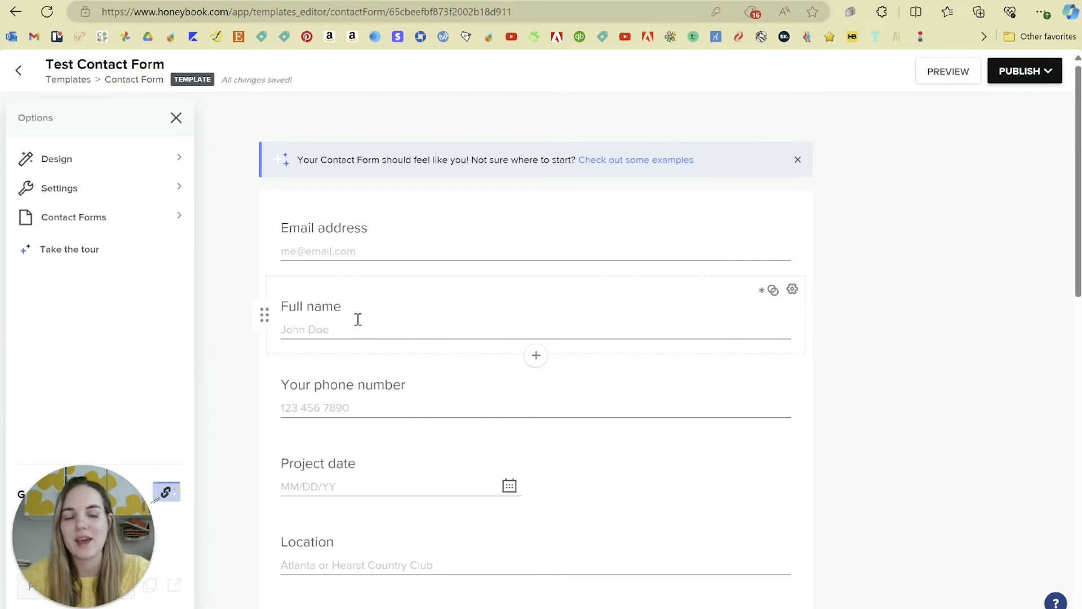
pyautogui.click(623, 162)
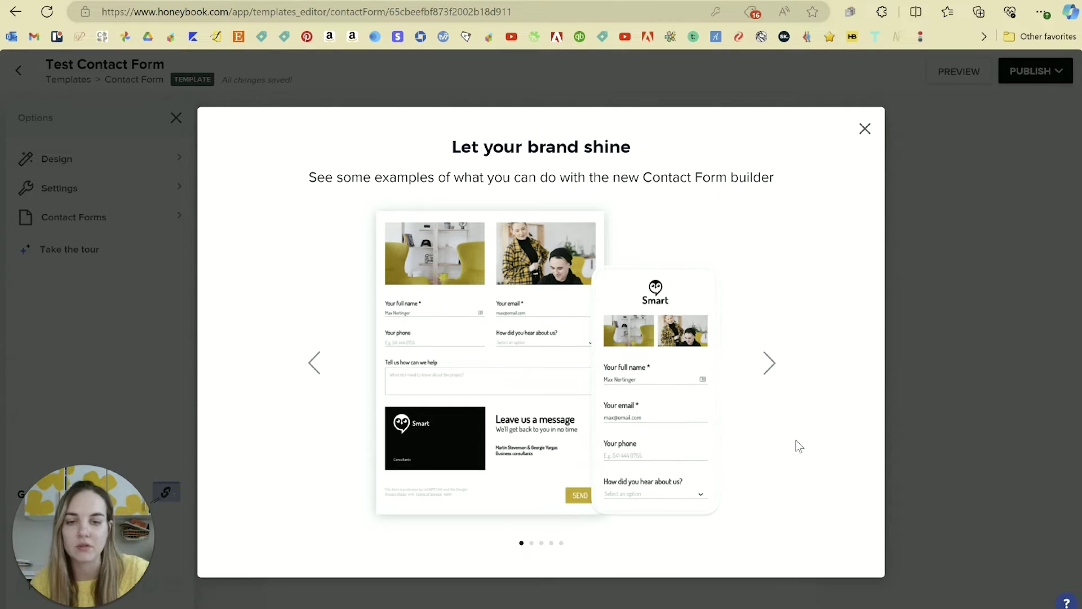
pyautogui.moveTo(490, 403)
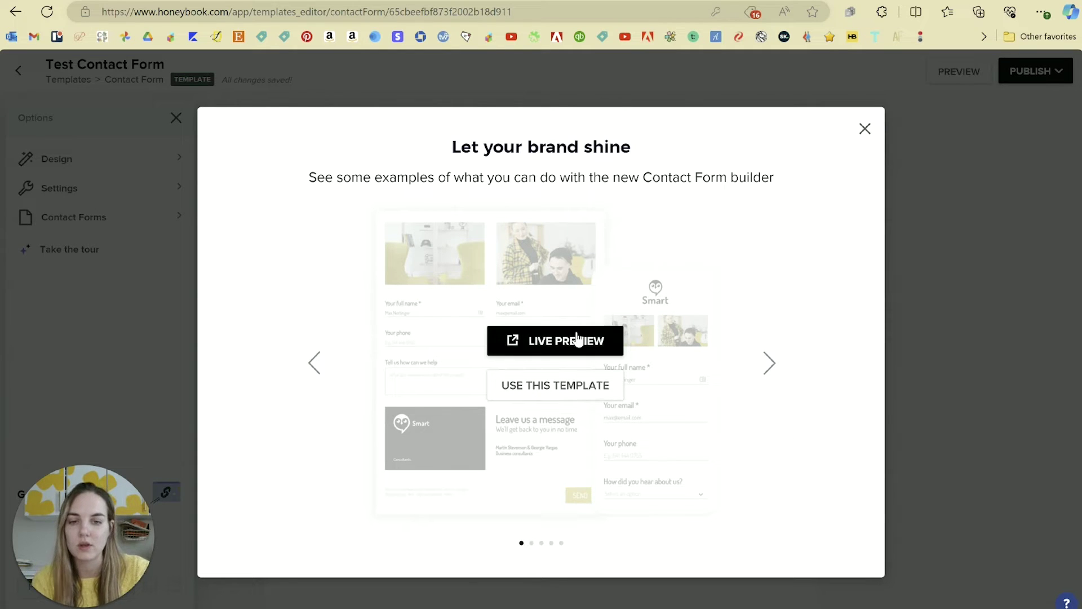
pyautogui.moveTo(489, 242)
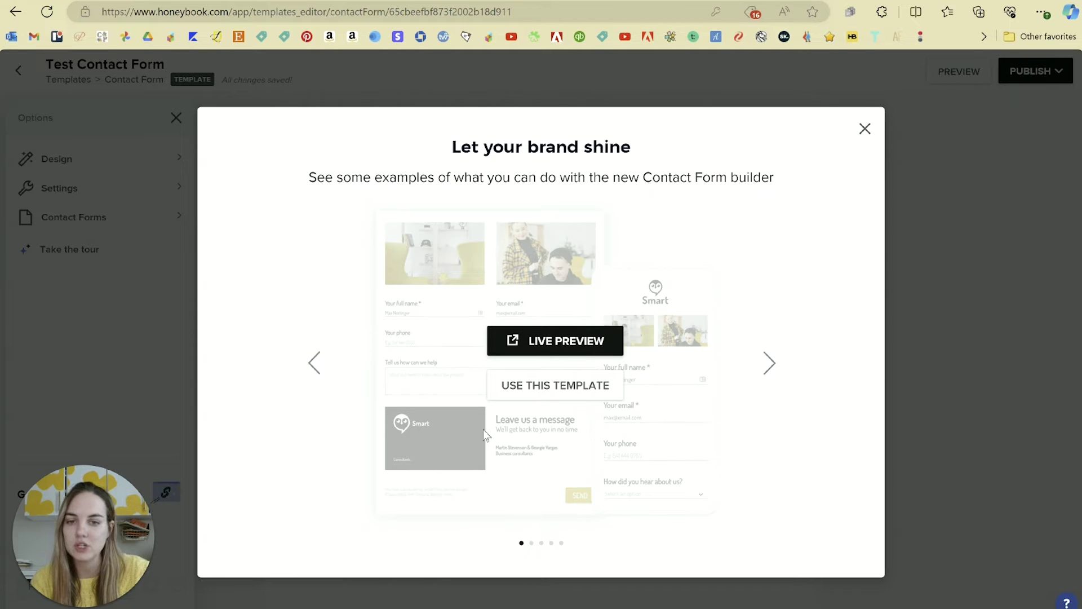
pyautogui.click(769, 375)
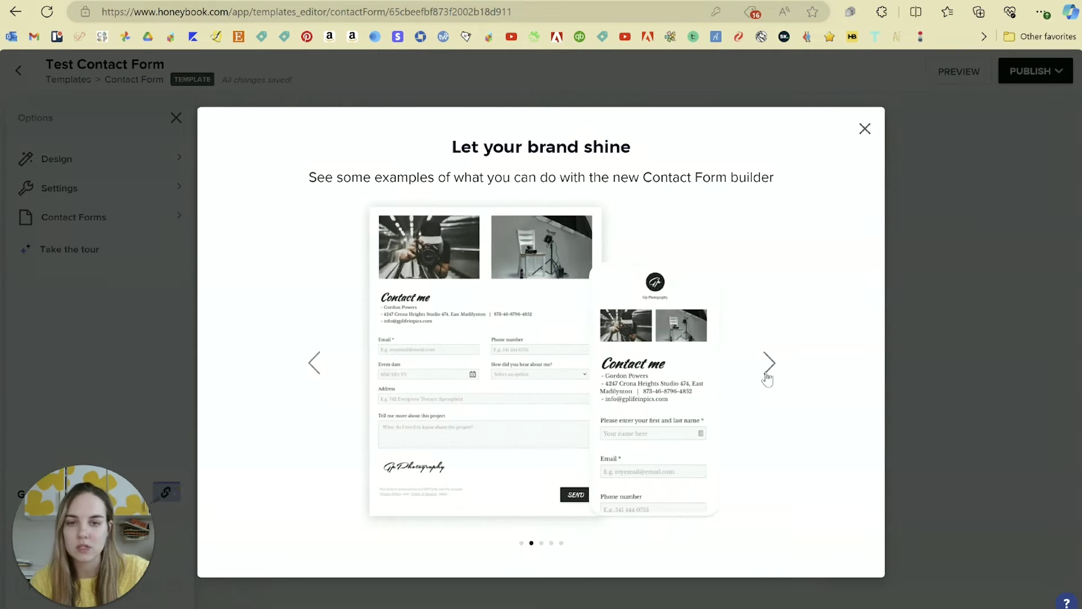
pyautogui.click(769, 366)
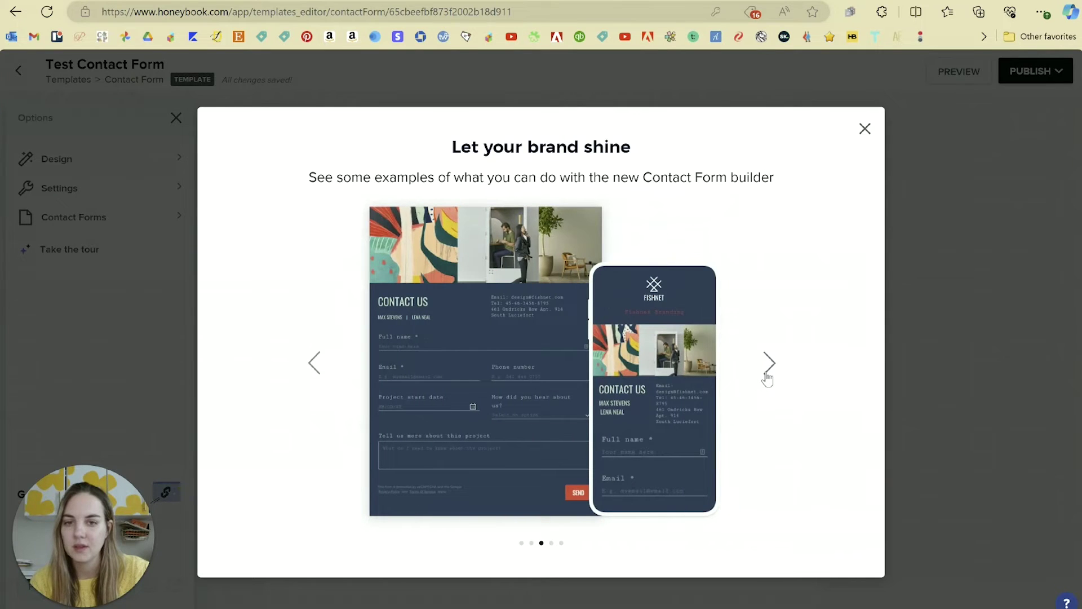
pyautogui.click(768, 363)
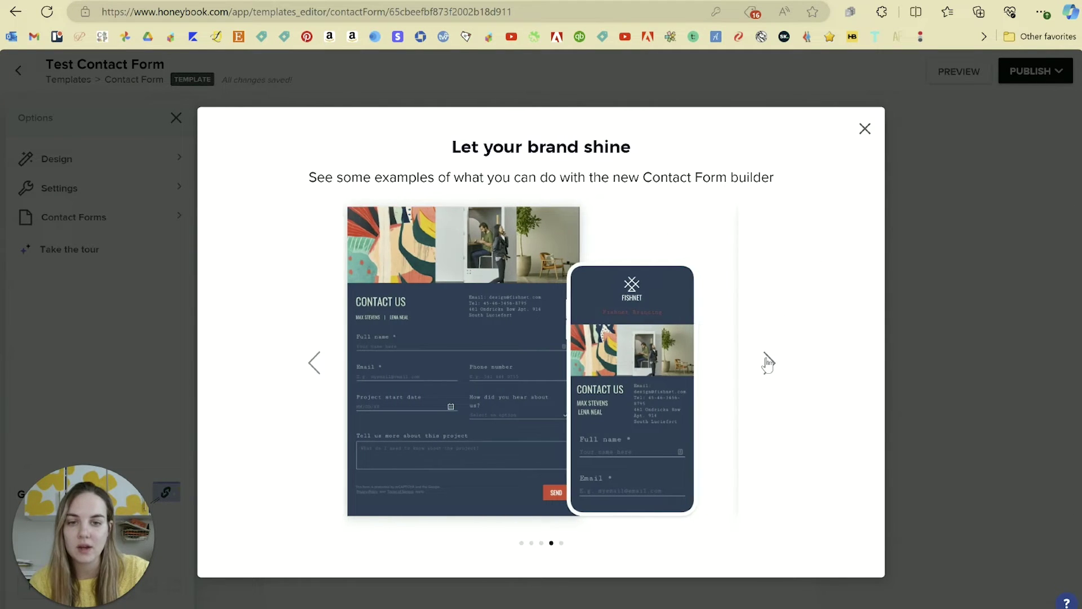
pyautogui.click(768, 362)
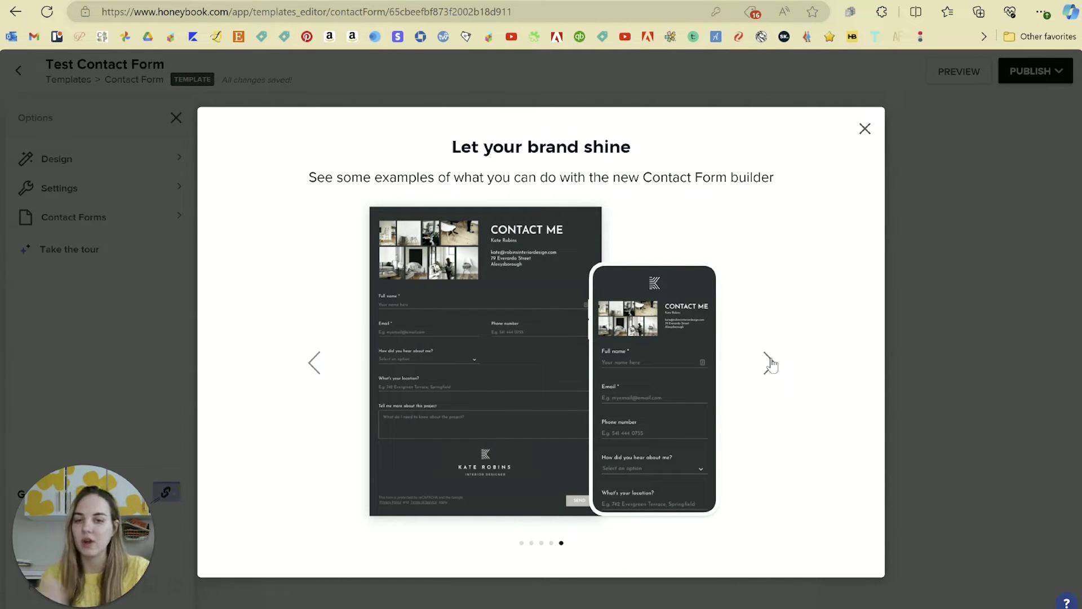
pyautogui.click(769, 363)
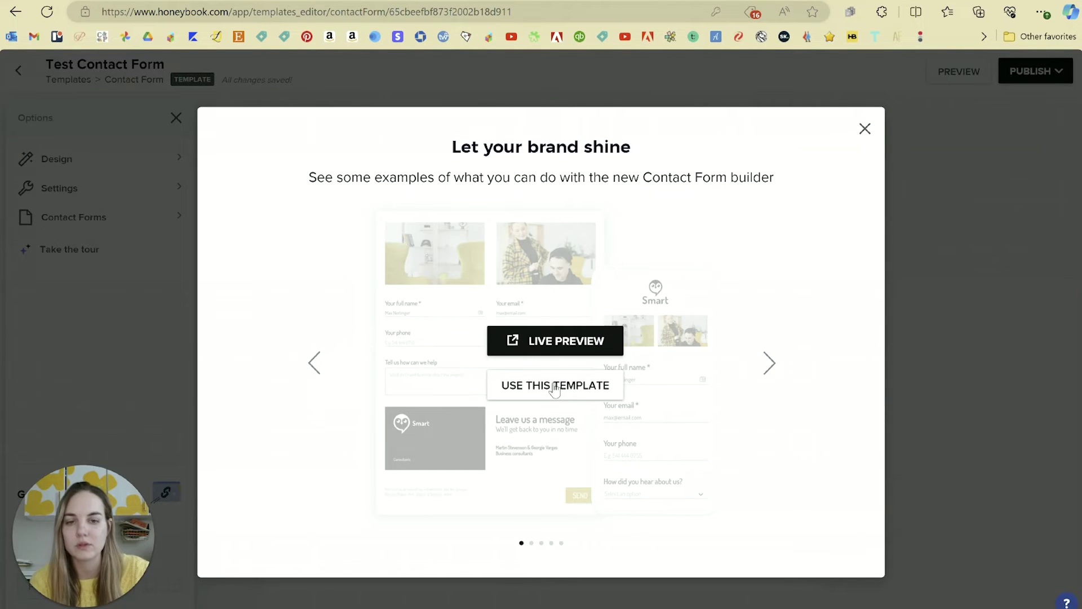
pyautogui.click(865, 130)
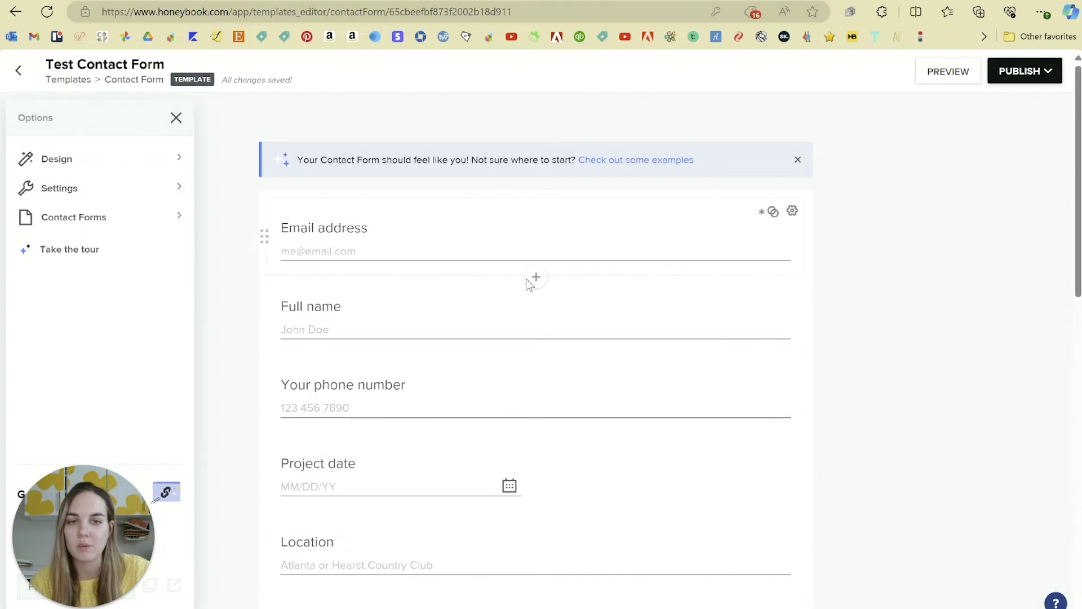
pyautogui.click(800, 162)
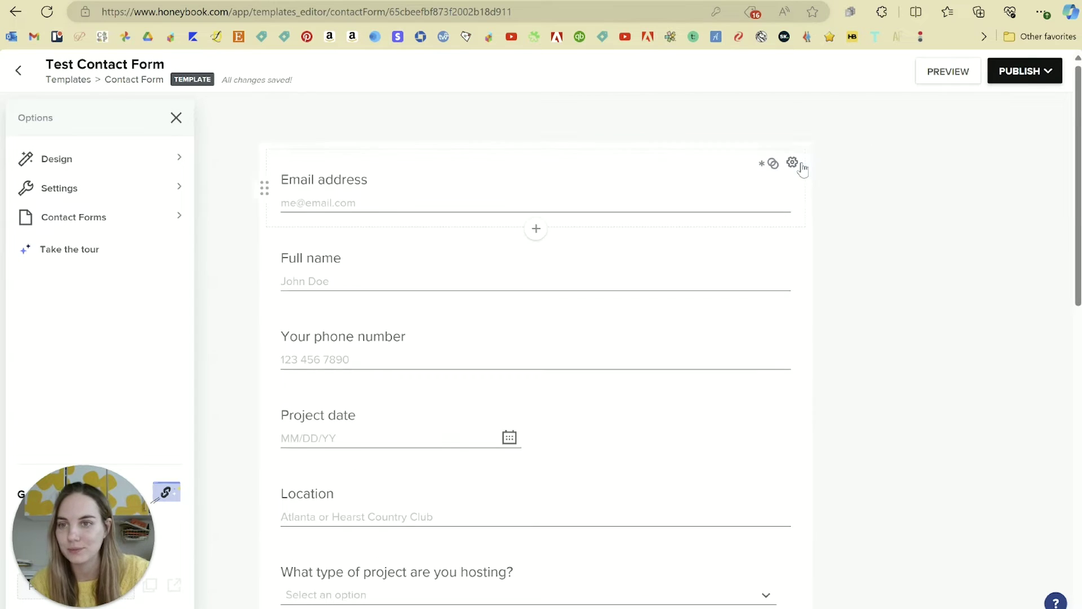
# Step: Add a '2 images' content block and move it above the Email address question
pyautogui.click(536, 229)
pyautogui.scroll(-2, 454, 271)
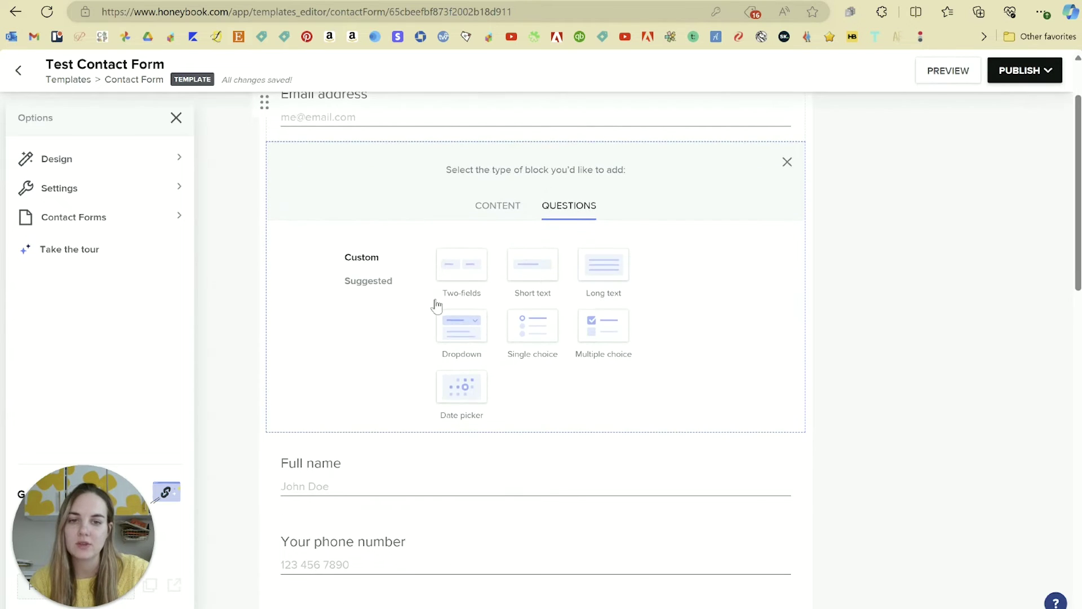
pyautogui.click(488, 209)
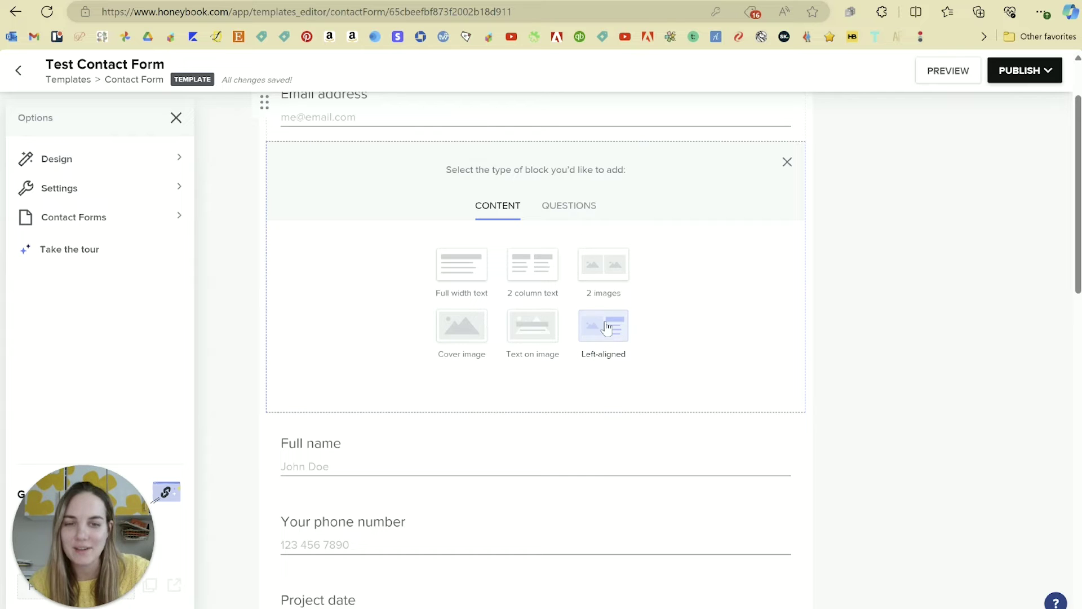
pyautogui.click(569, 208)
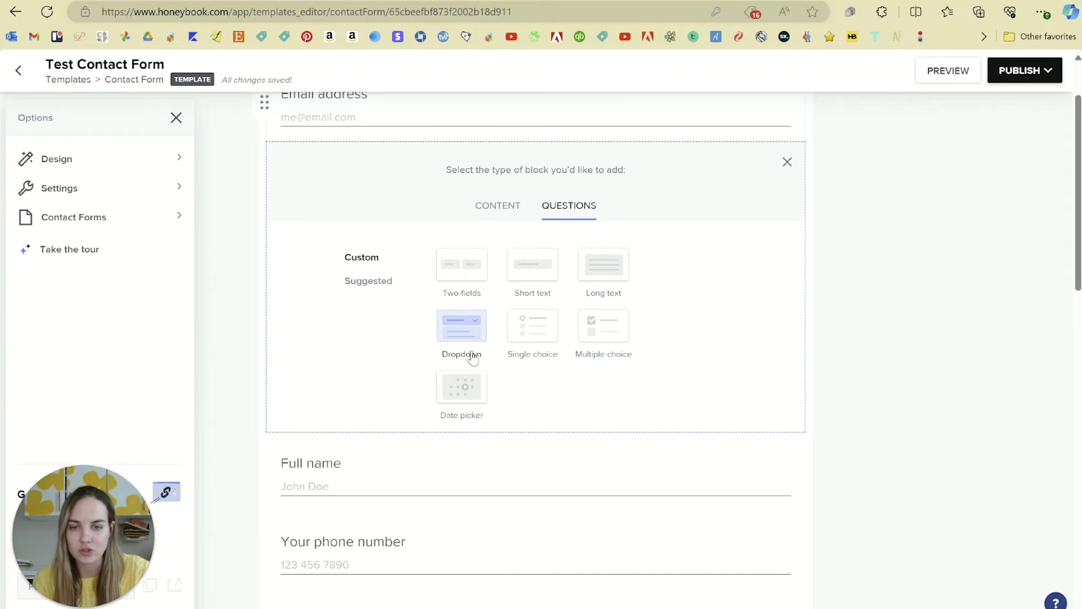
pyautogui.click(501, 206)
pyautogui.scroll(2, 641, 404)
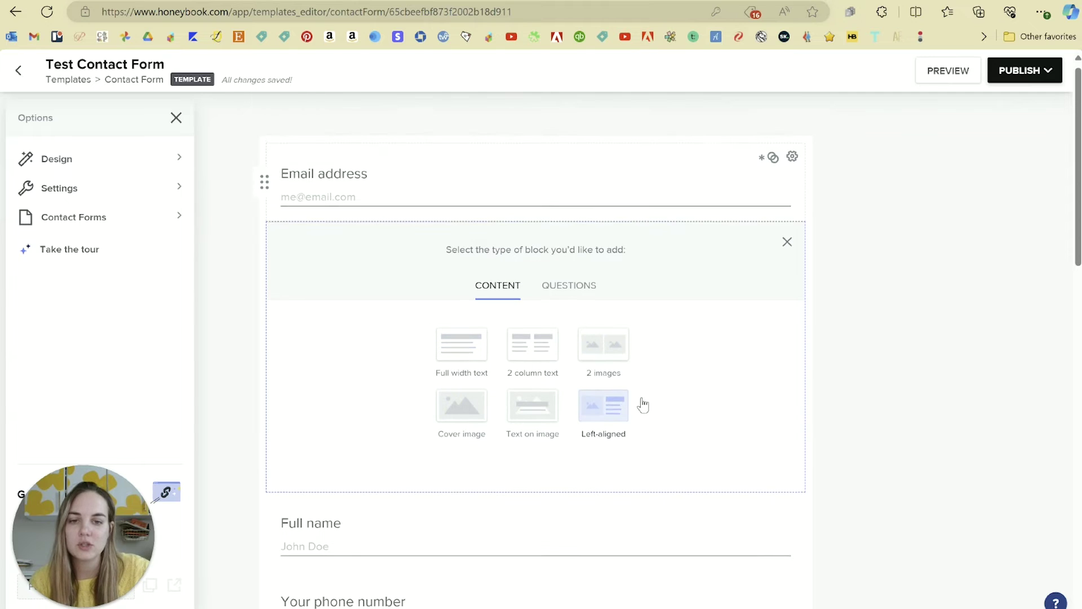
pyautogui.click(613, 360)
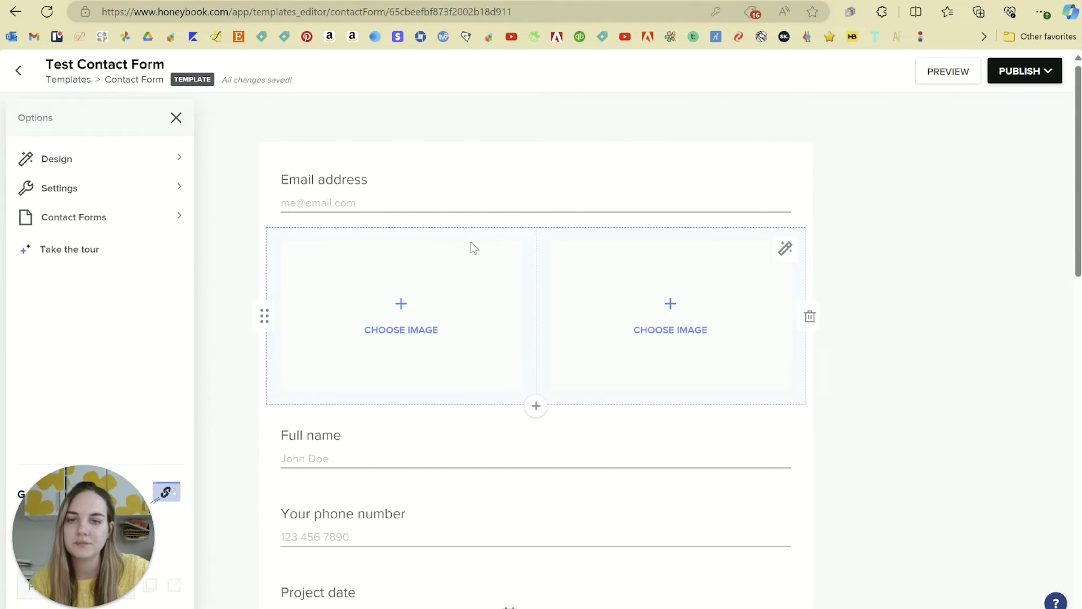
pyautogui.moveTo(265, 316); pyautogui.dragTo(269, 177)
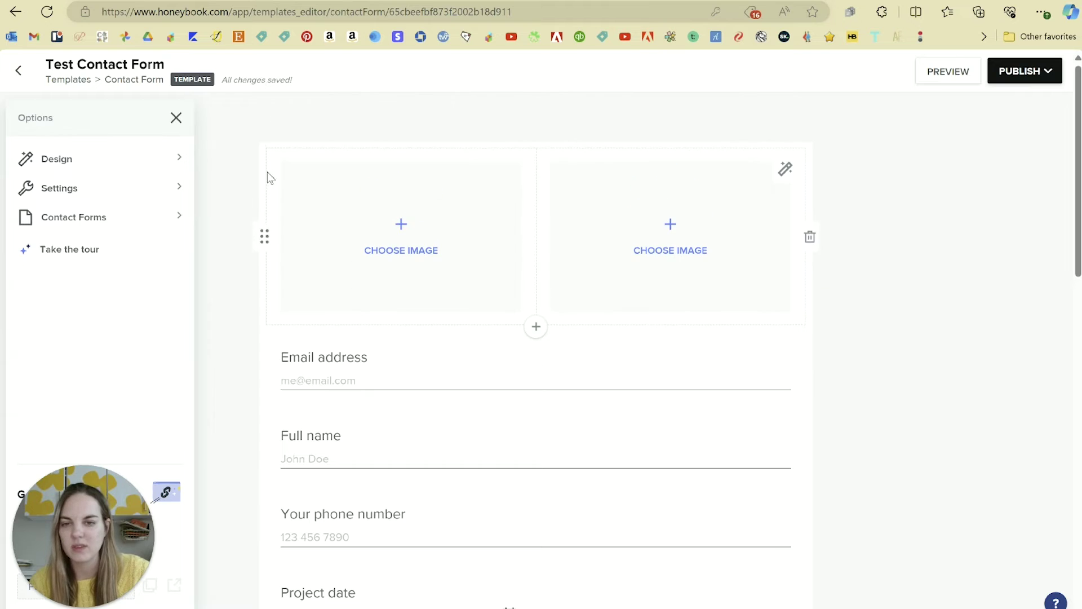
pyautogui.click(402, 236)
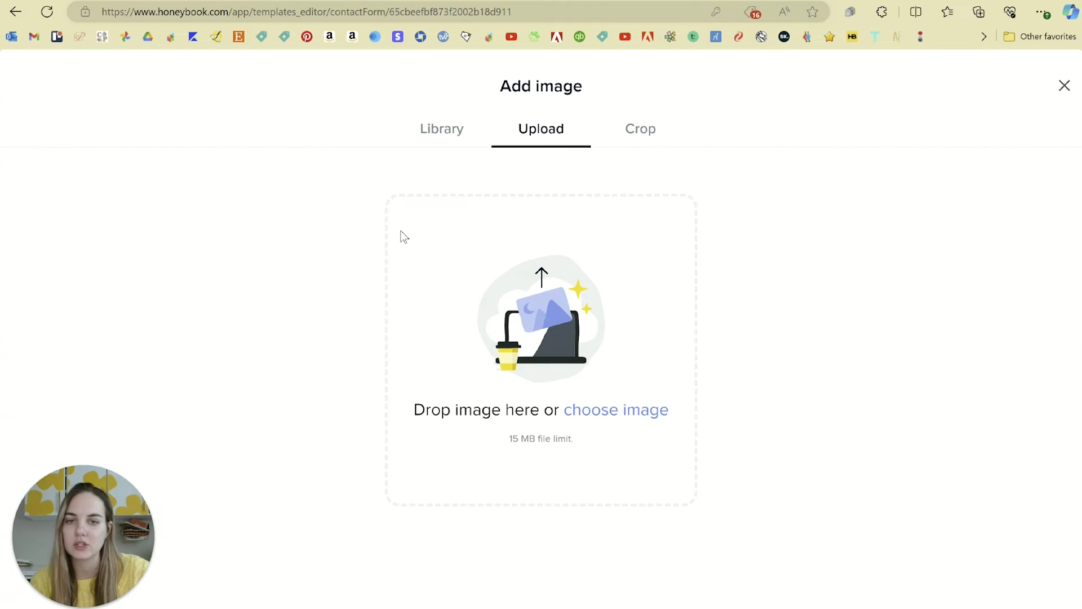
# Step: Fill the left image slot with the library photo of writing on a pink envelope
pyautogui.click(445, 150)
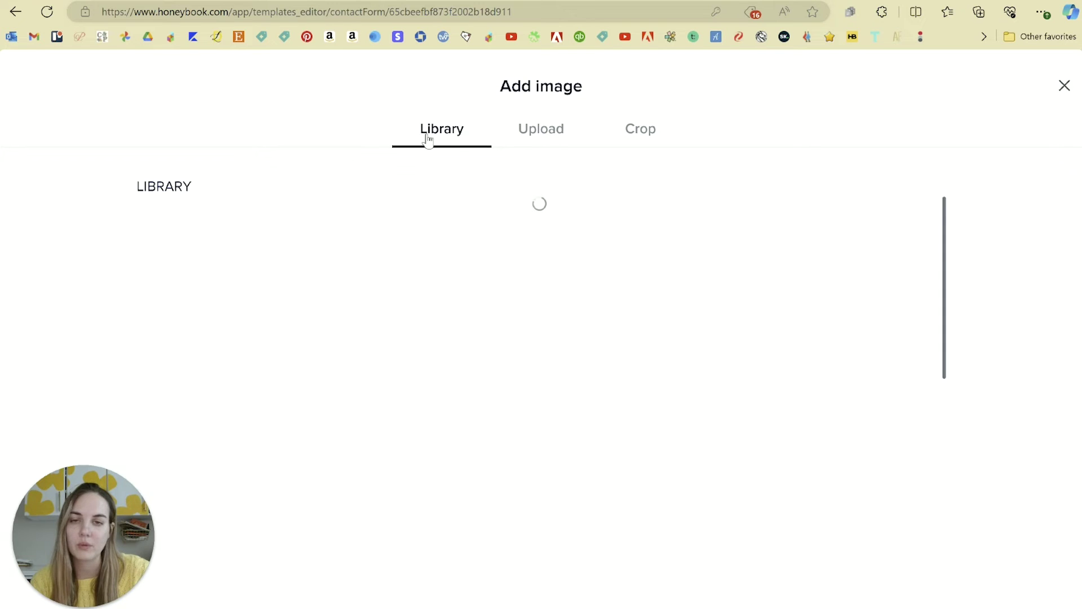
pyautogui.scroll(-6, 767, 291)
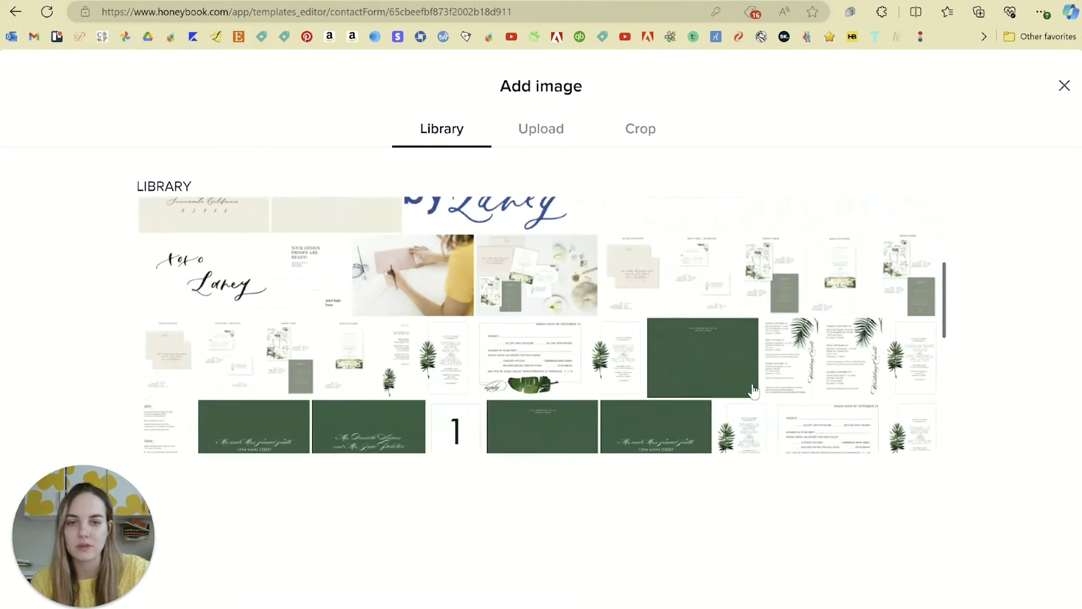
pyautogui.click(525, 326)
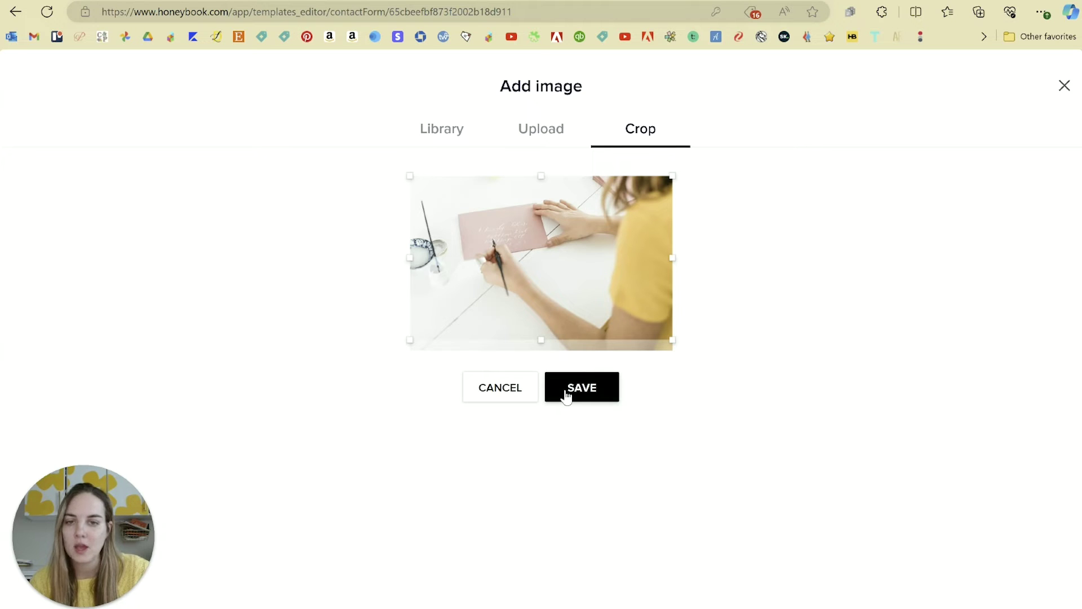
pyautogui.click(566, 394)
# Step: Fill the right slot with the watercolour painting photo, cropped down onto the painting hands
pyautogui.click(668, 235)
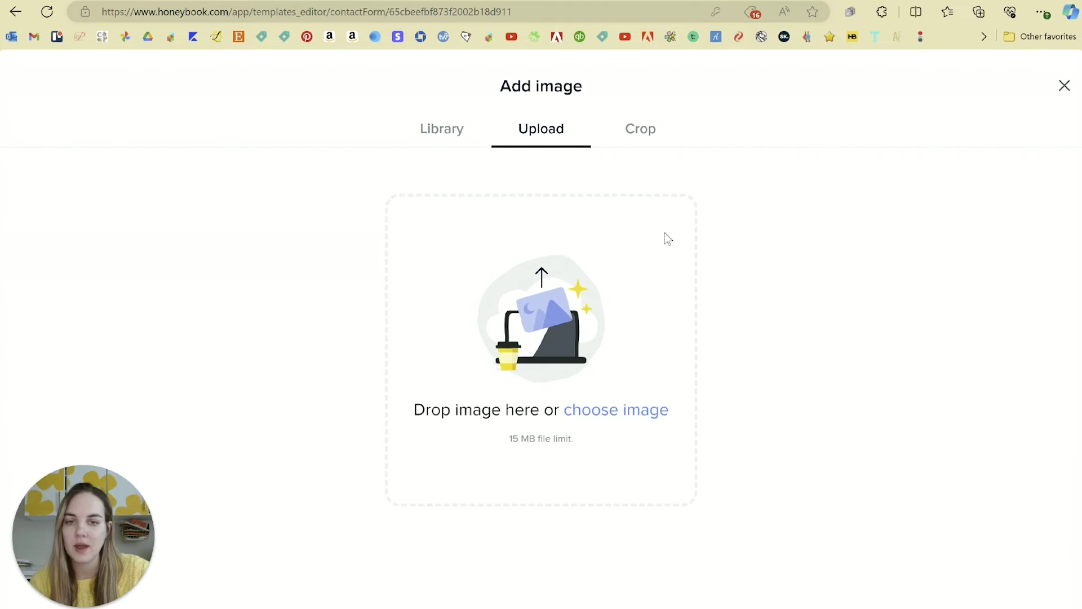
pyautogui.click(432, 119)
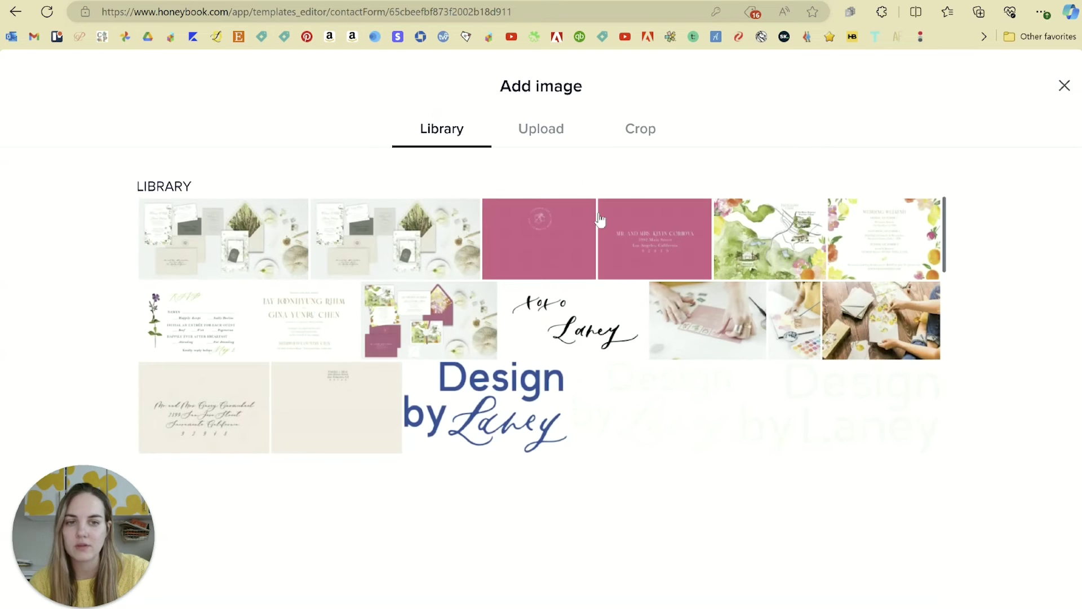
pyautogui.scroll(-1, 846, 327)
pyautogui.click(784, 279)
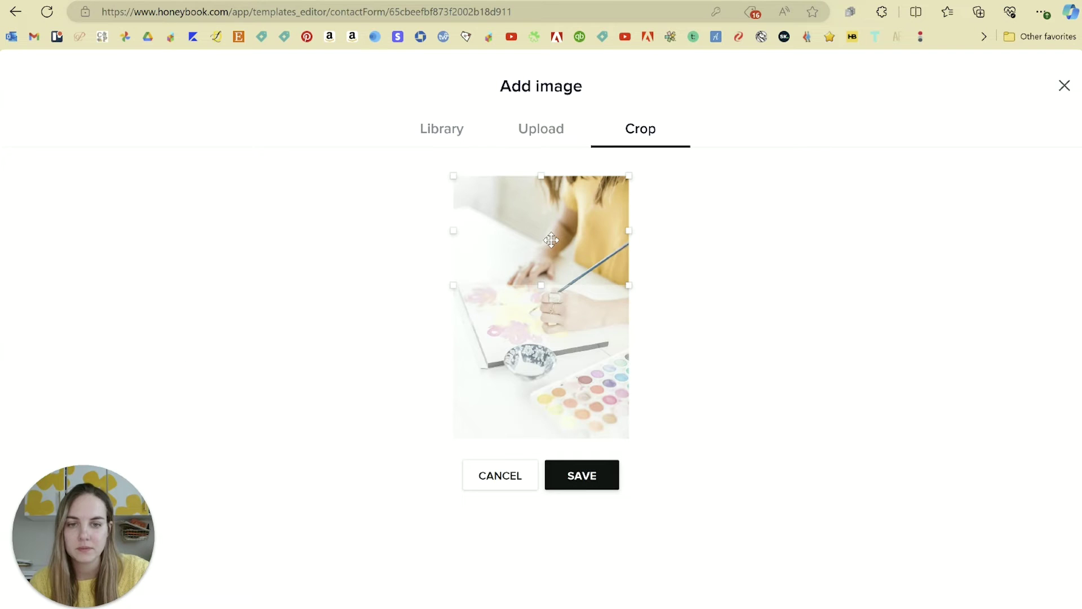
pyautogui.moveTo(549, 240); pyautogui.dragTo(553, 292)
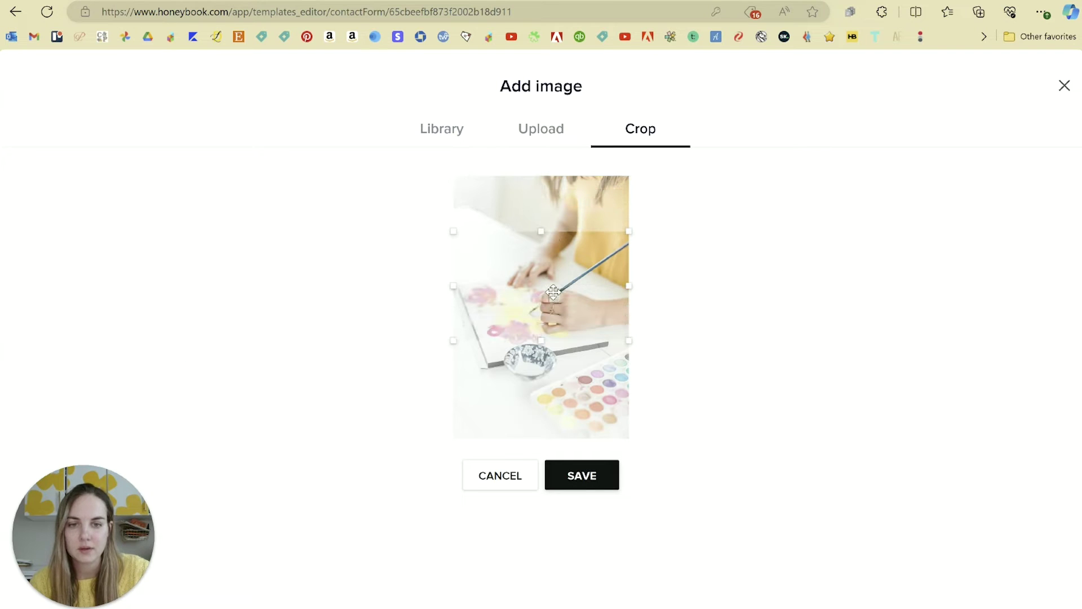
pyautogui.click(614, 483)
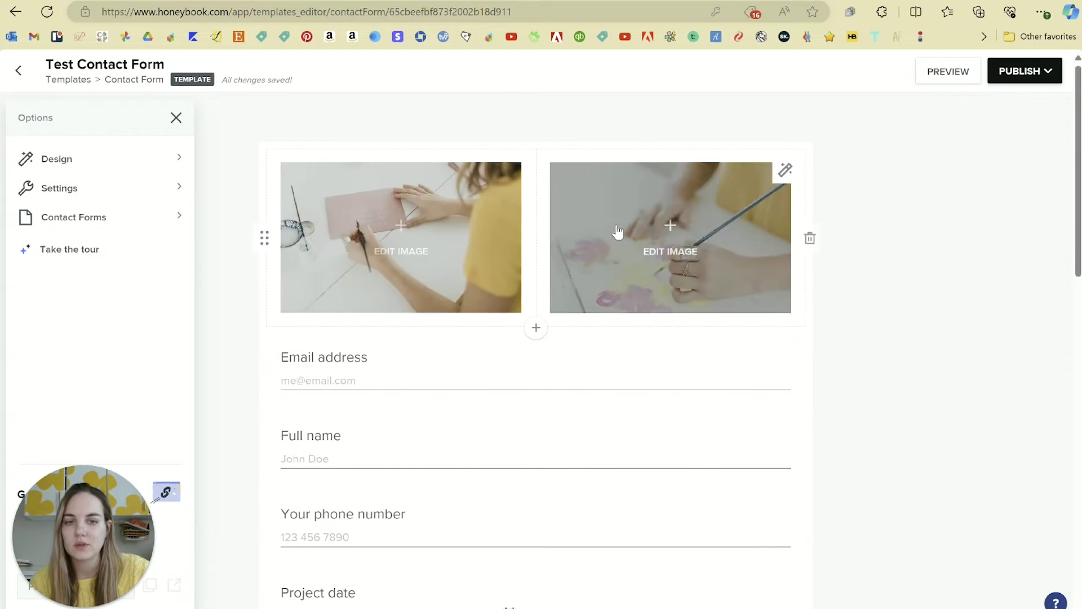
pyautogui.scroll(-1, 908, 272)
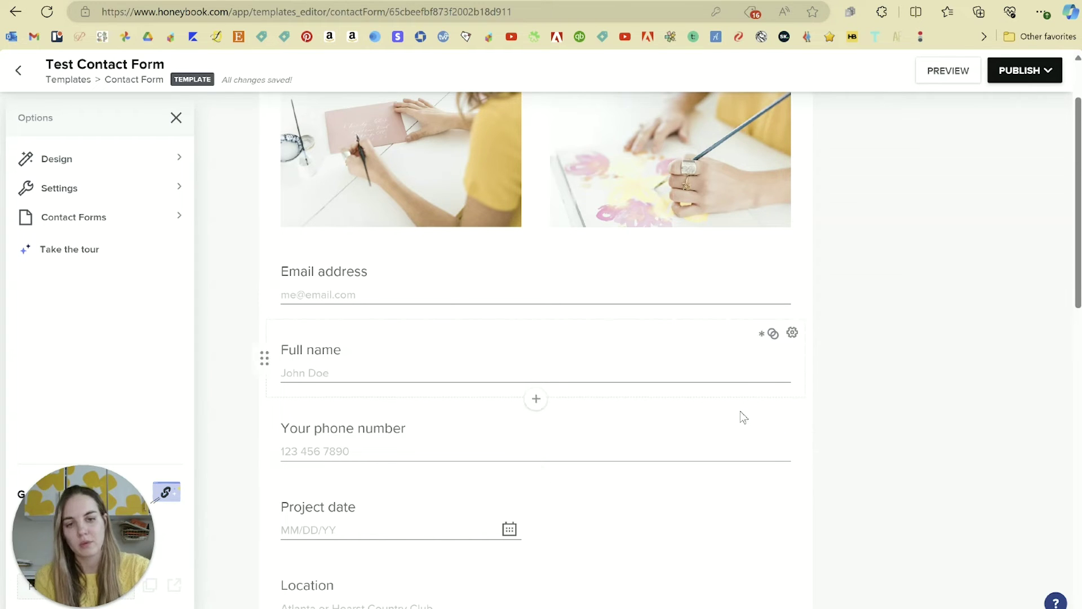
pyautogui.scroll(-10, 684, 423)
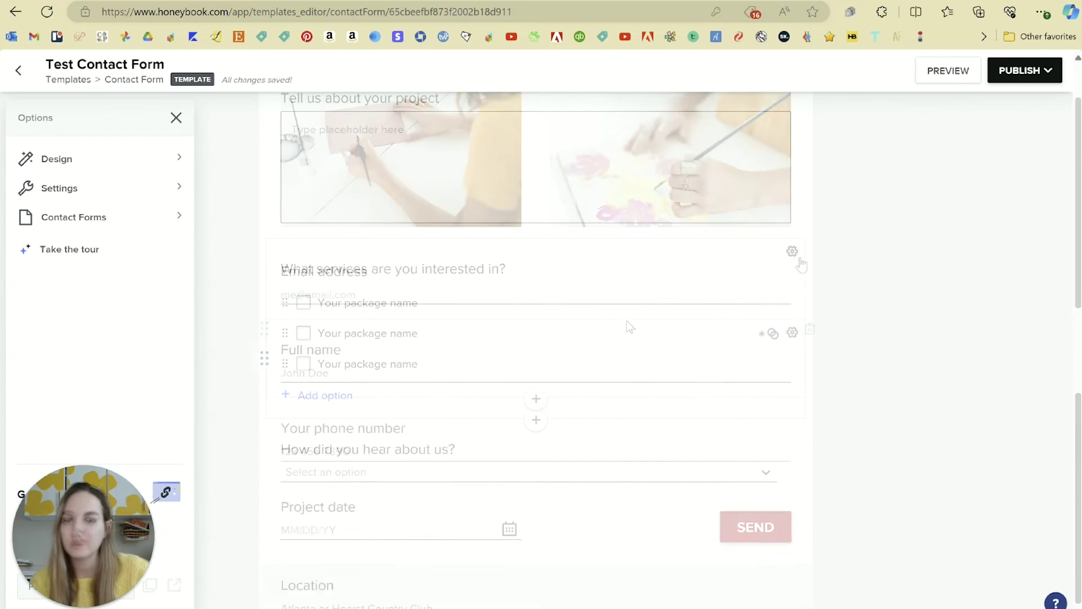
pyautogui.click(793, 252)
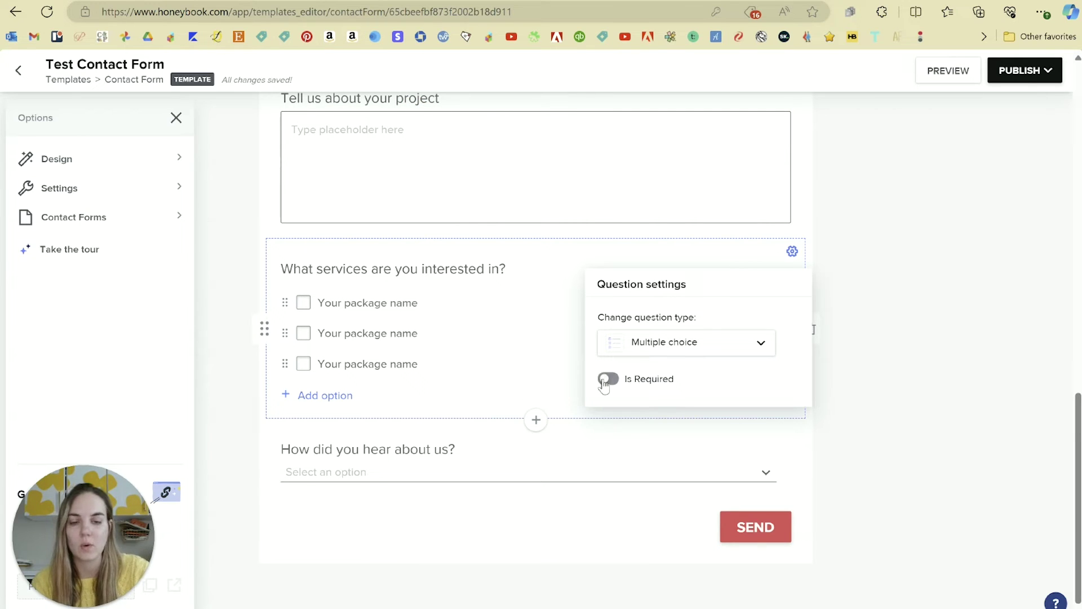
pyautogui.scroll(8, 358, 159)
# Step: Change the email question to 'How can I get in touch with you? Share your email!'
pyautogui.doubleClick(372, 157)
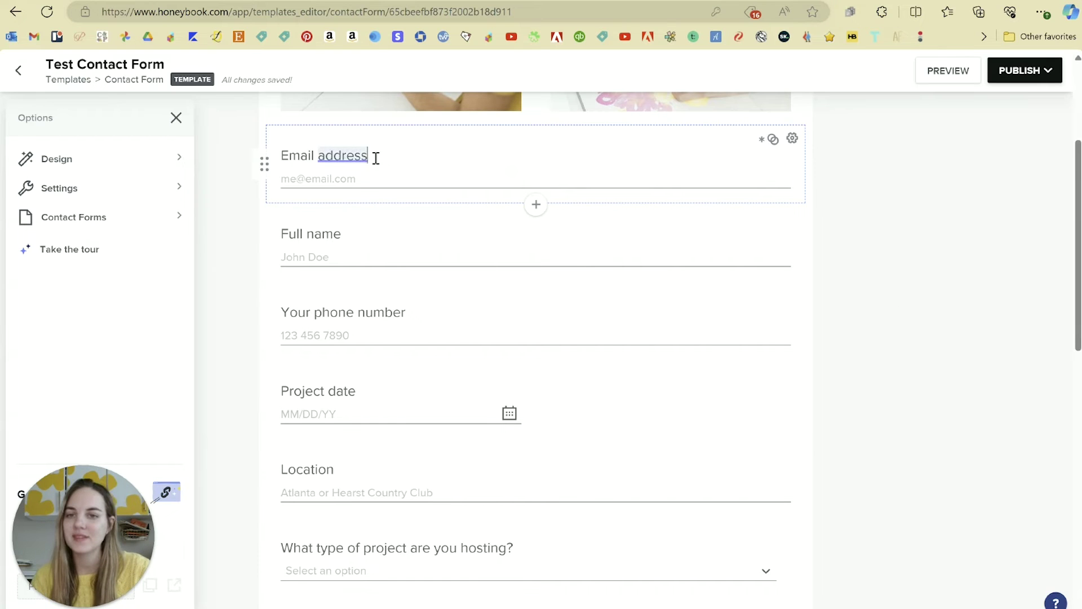
pyautogui.moveTo(375, 158); pyautogui.dragTo(244, 160)
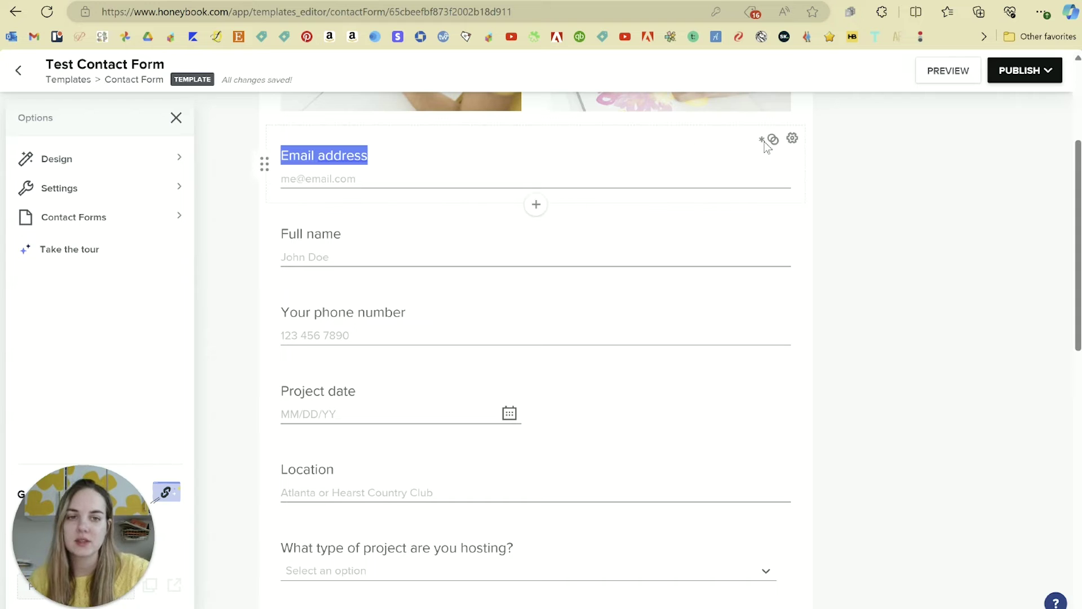
pyautogui.moveTo(776, 141)
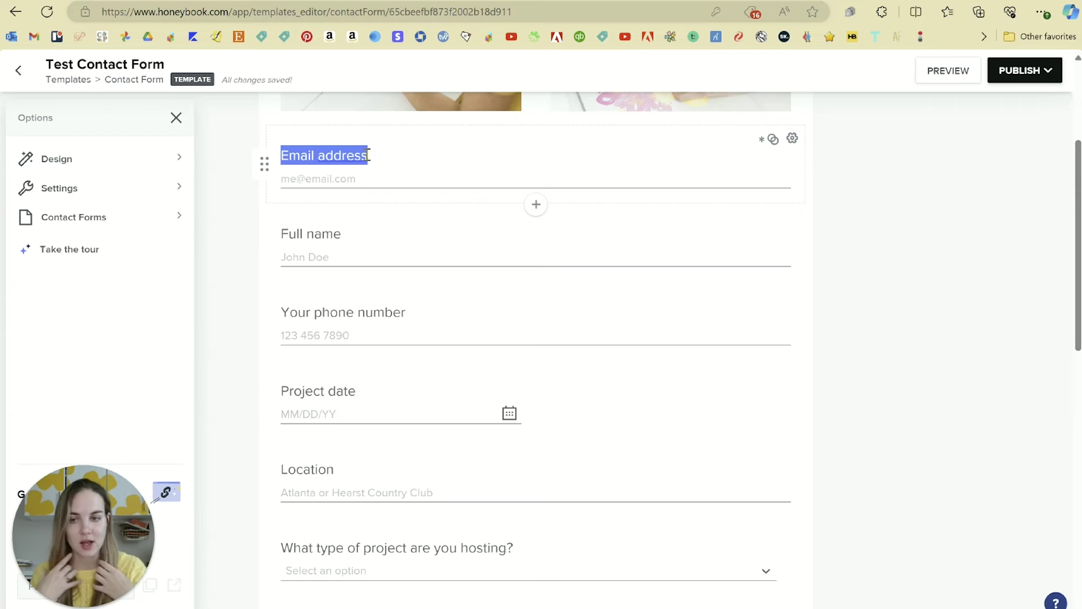
pyautogui.write('How can')
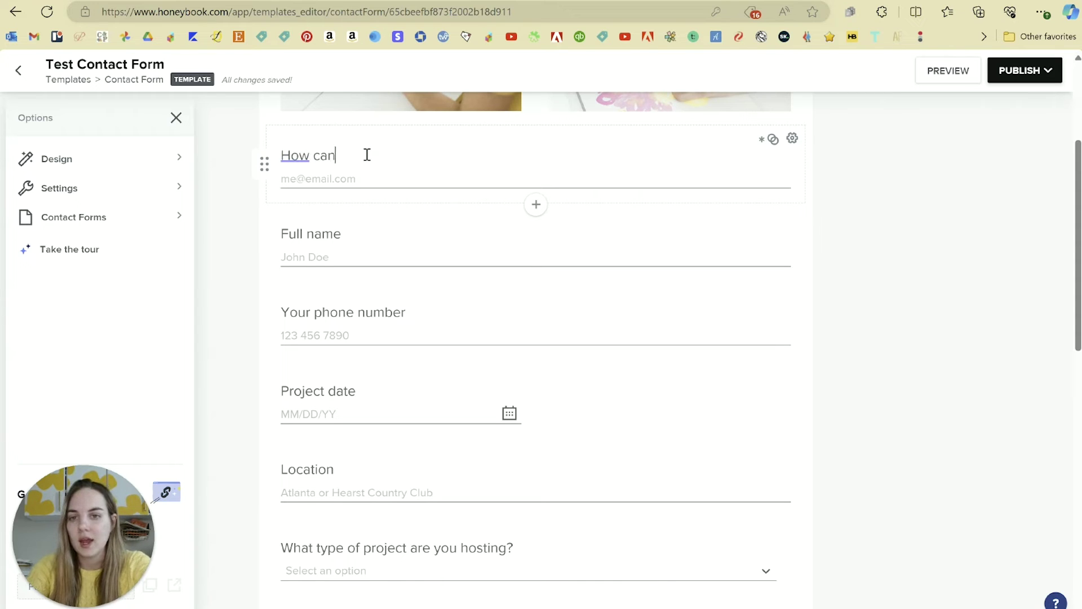
pyautogui.write(' I get in to')
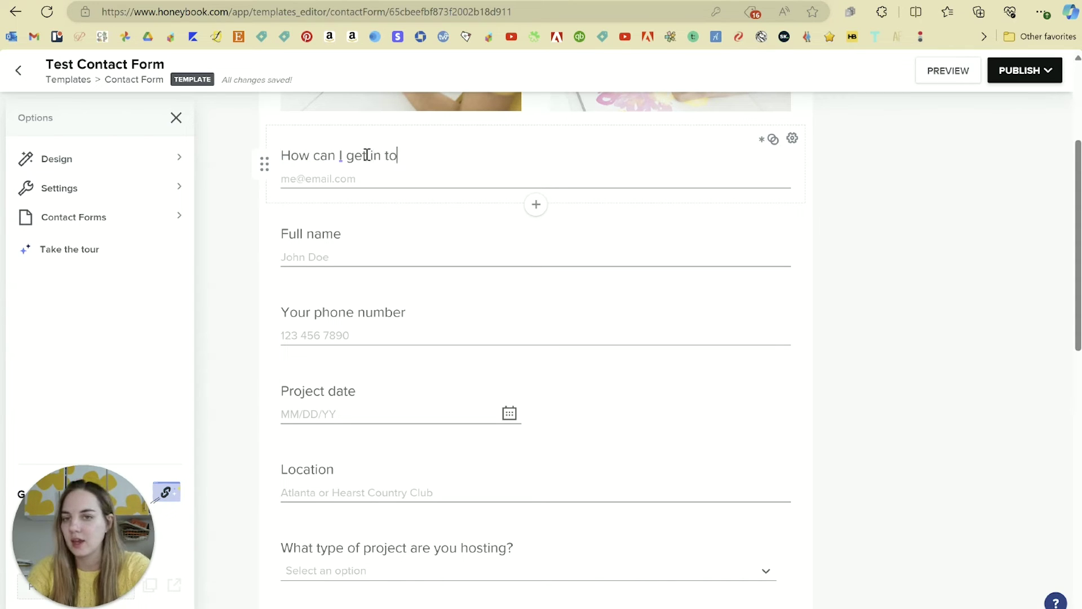
pyautogui.write('uch with you? Share your email!')
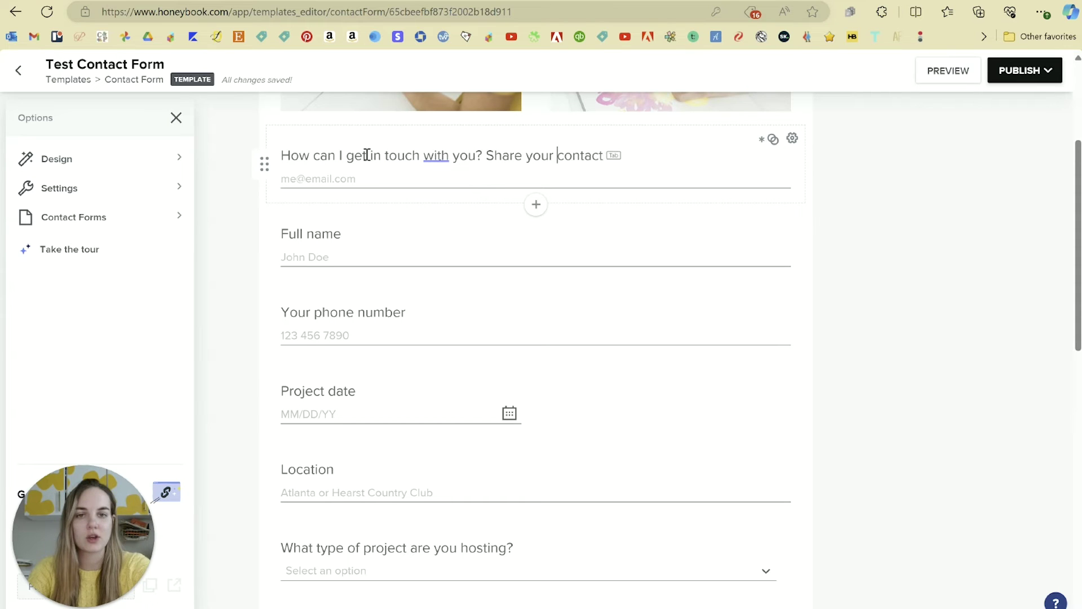
# Step: Replace the email placeholder with 'I promise not to flood you with spam!'
pyautogui.click(287, 179)
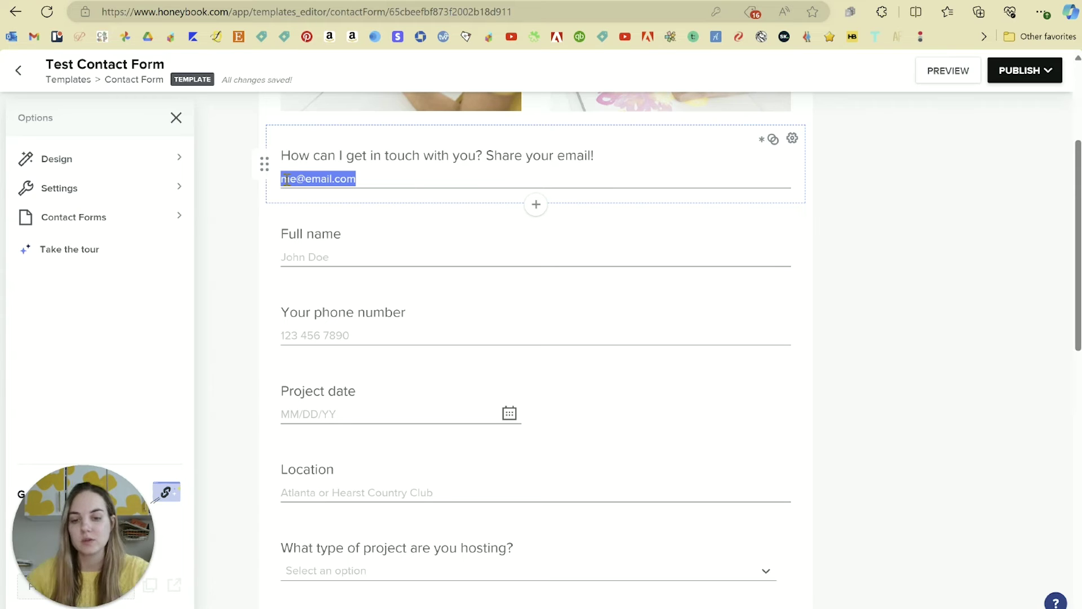
pyautogui.write('I promise not t')
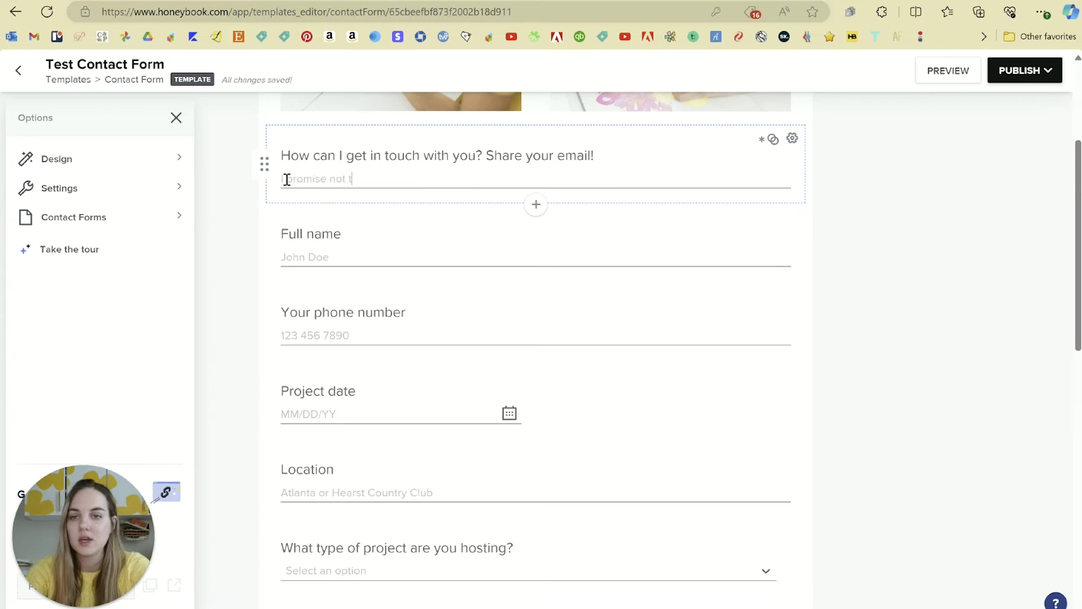
pyautogui.write('o flood you with spam')
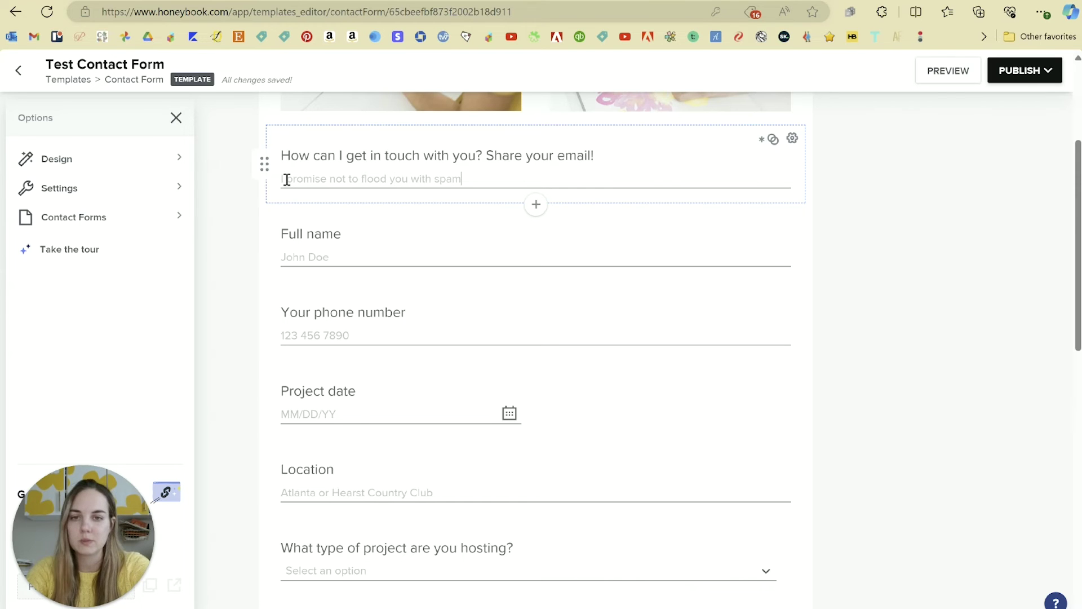
pyautogui.write('!')
pyautogui.click(881, 266)
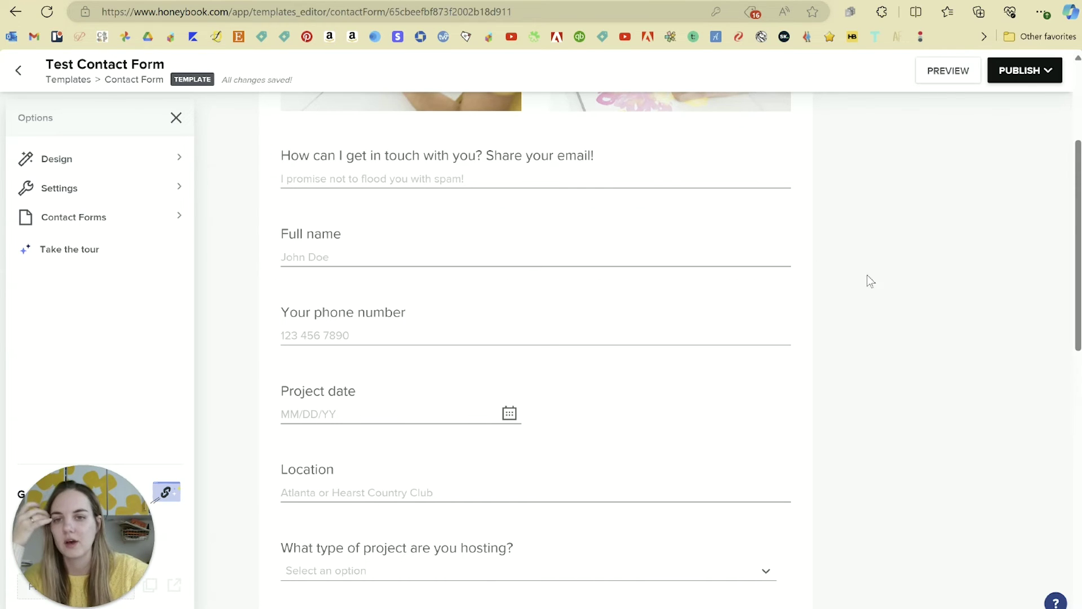
pyautogui.scroll(-3, 625, 319)
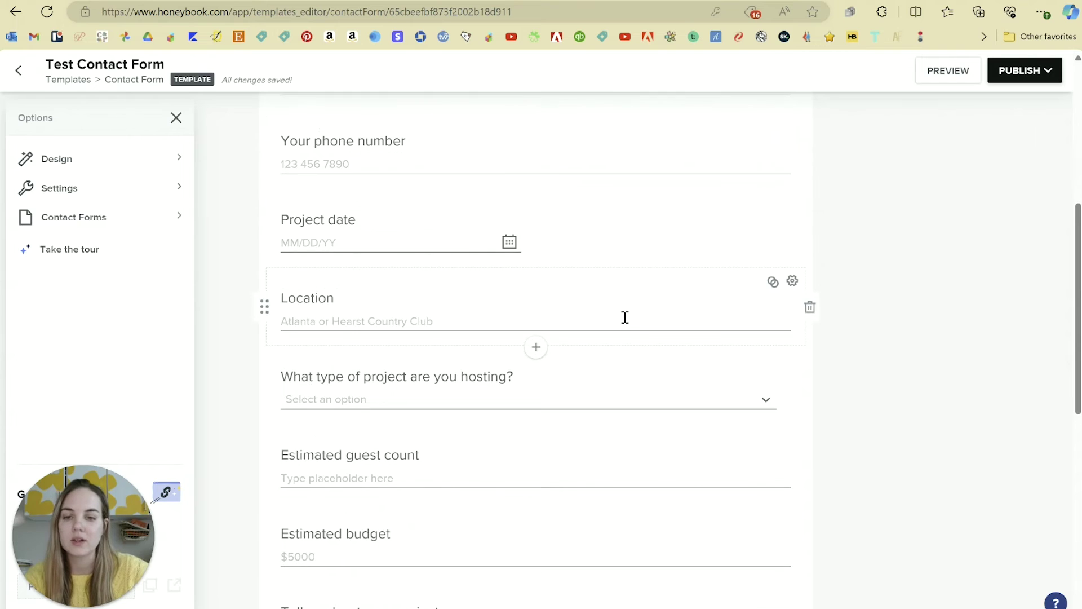
pyautogui.scroll(-5, 625, 317)
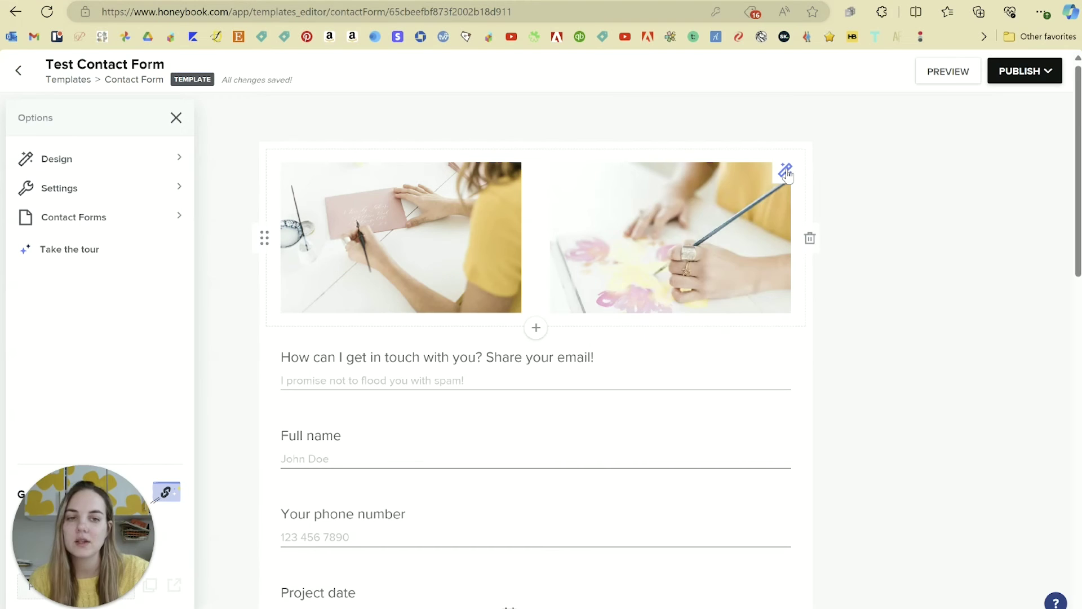
# Step: Give the two-image block a #EF4954 red background and publish the form
pyautogui.click(785, 169)
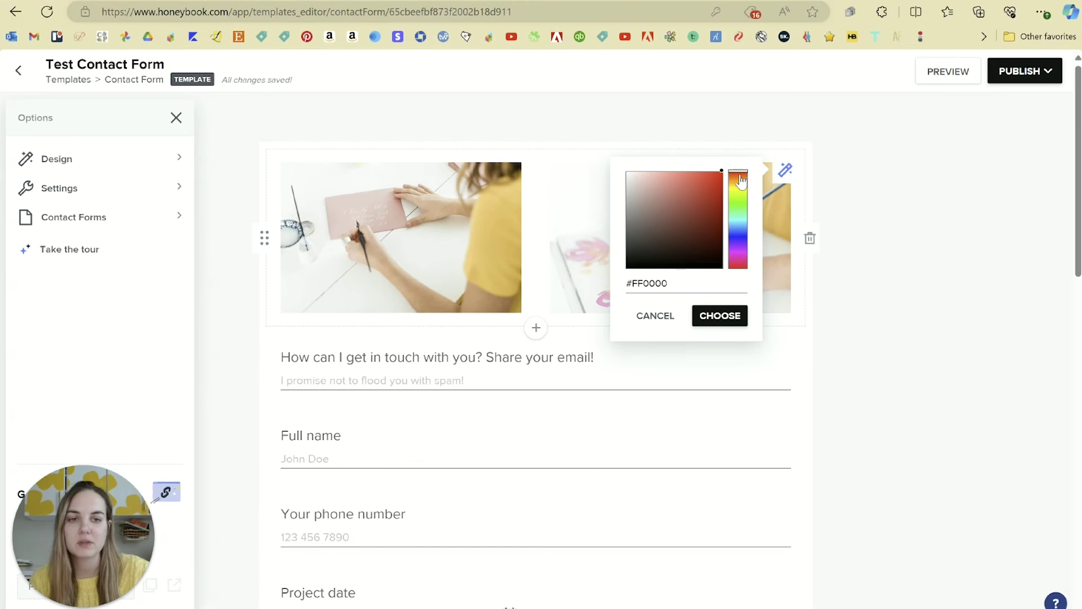
pyautogui.moveTo(683, 282); pyautogui.dragTo(635, 287)
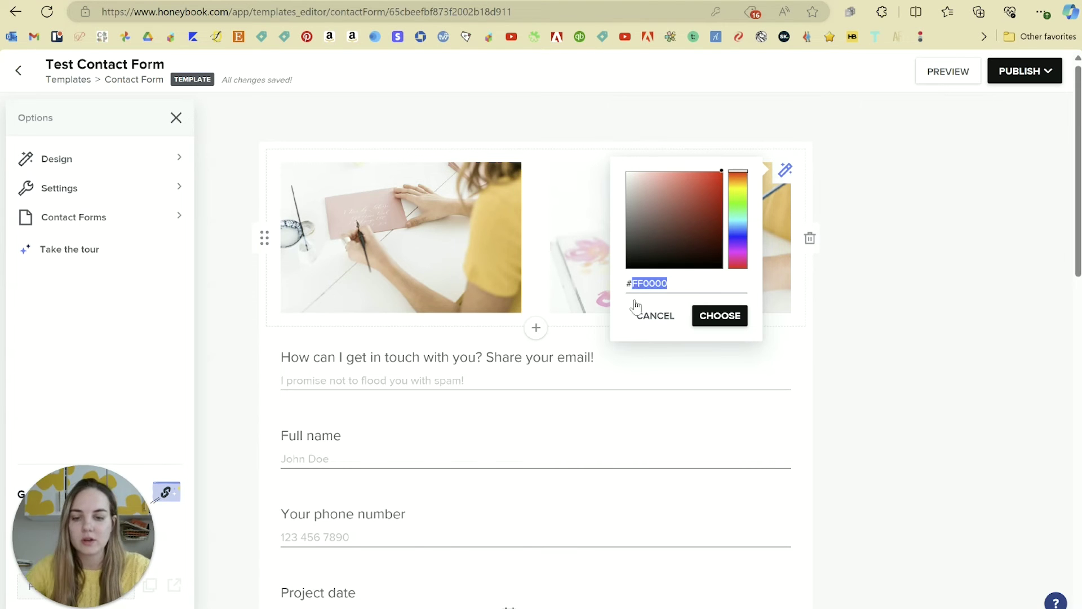
pyautogui.write('#EF4954')
pyautogui.click(719, 315)
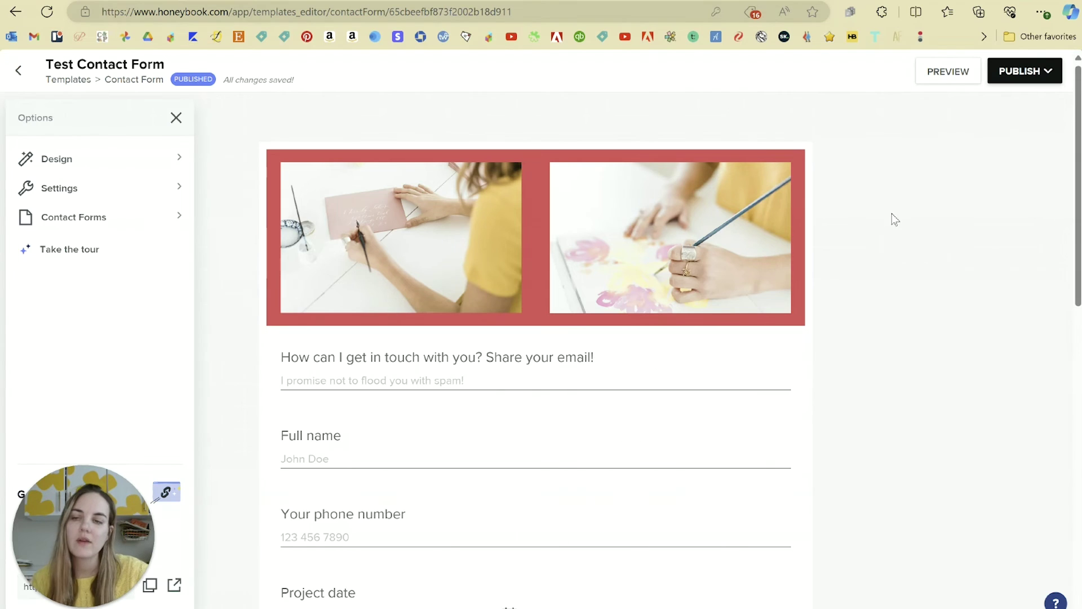
pyautogui.scroll(-12, 874, 321)
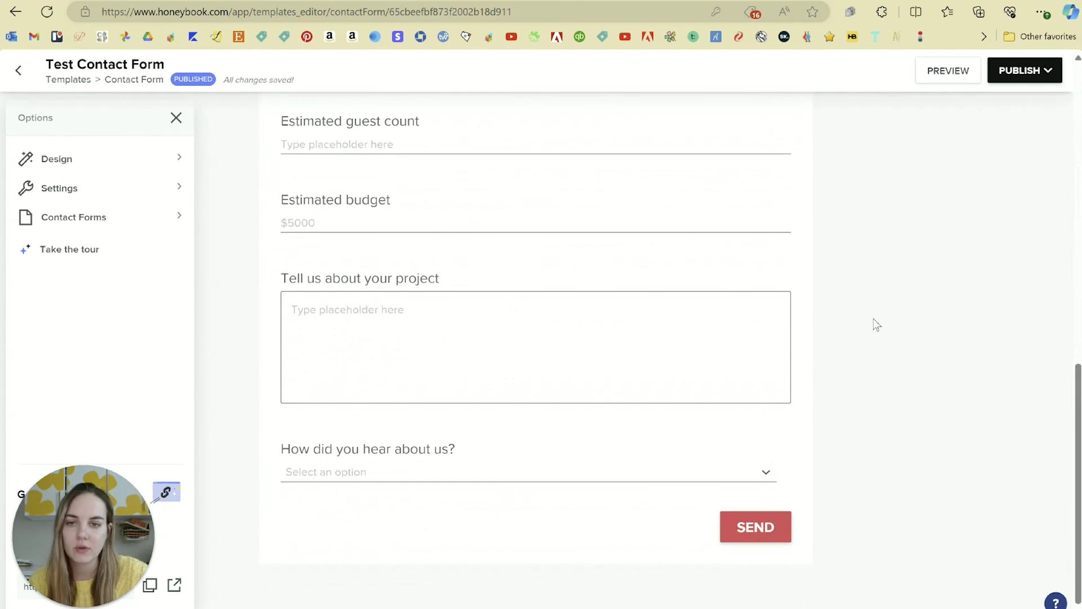
pyautogui.scroll(12, 874, 321)
pyautogui.click(1027, 69)
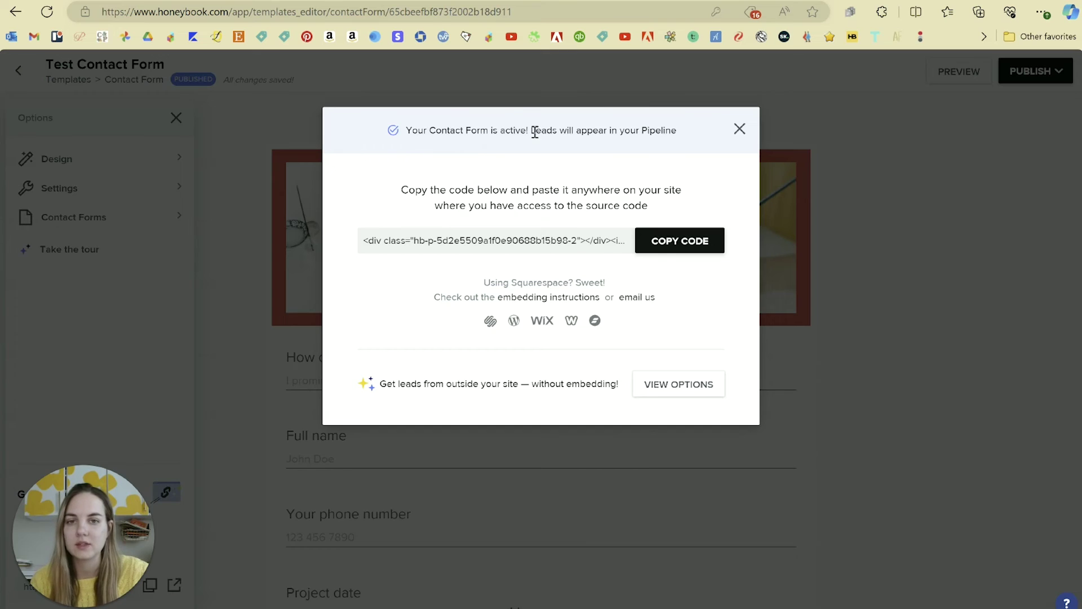
# Step: Review the embed dialog's Pipeline note and Squarespace embedding tips, then copy the form's direct link
pyautogui.moveTo(531, 130); pyautogui.dragTo(684, 142)
pyautogui.click(601, 172)
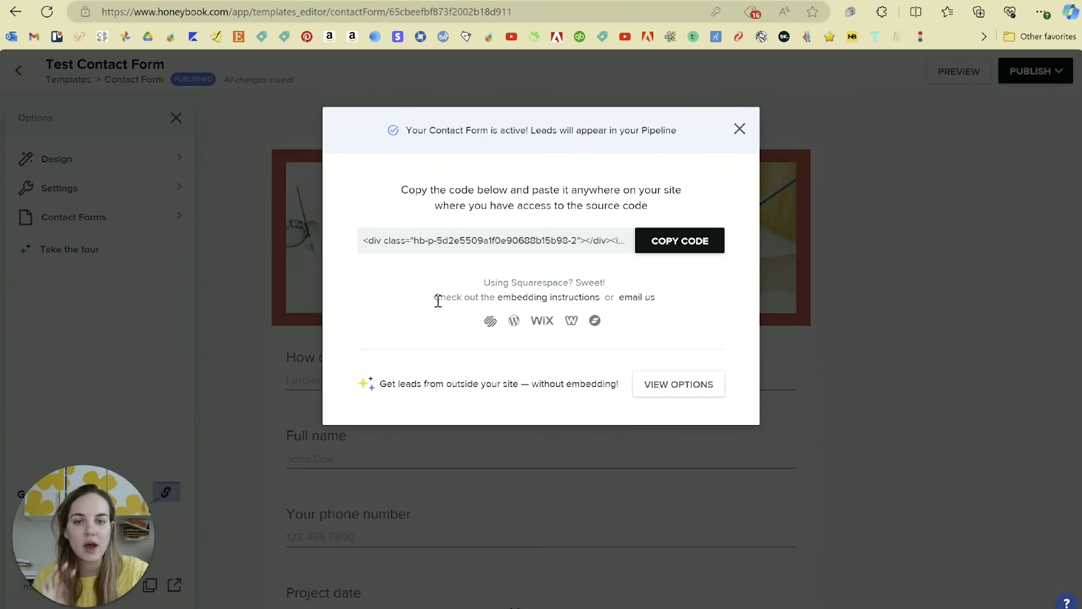
pyautogui.moveTo(476, 296); pyautogui.dragTo(527, 283)
pyautogui.click(493, 285)
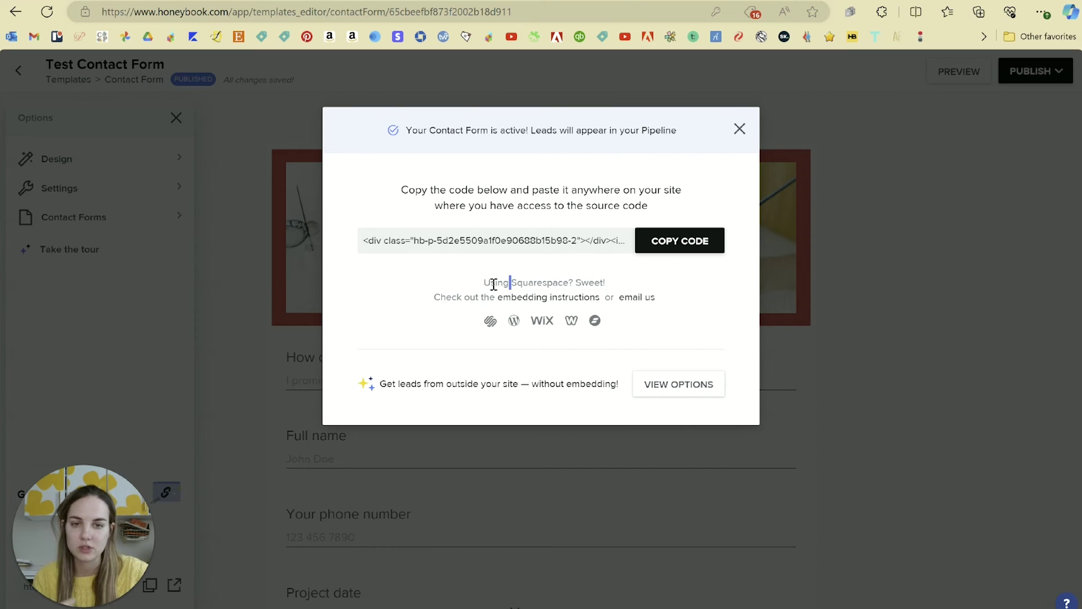
pyautogui.click(525, 302)
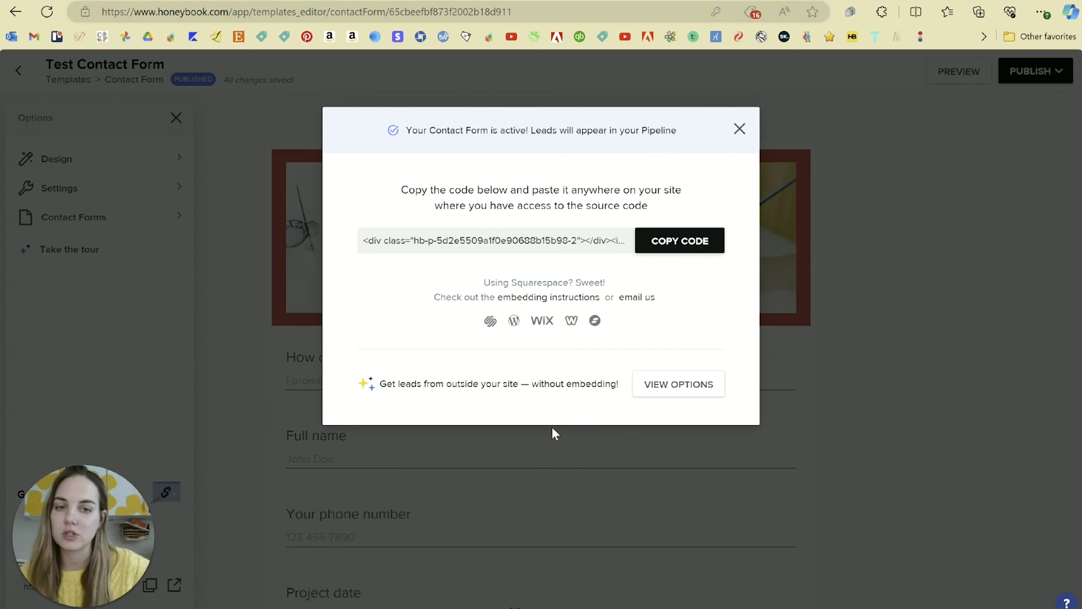
pyautogui.click(654, 387)
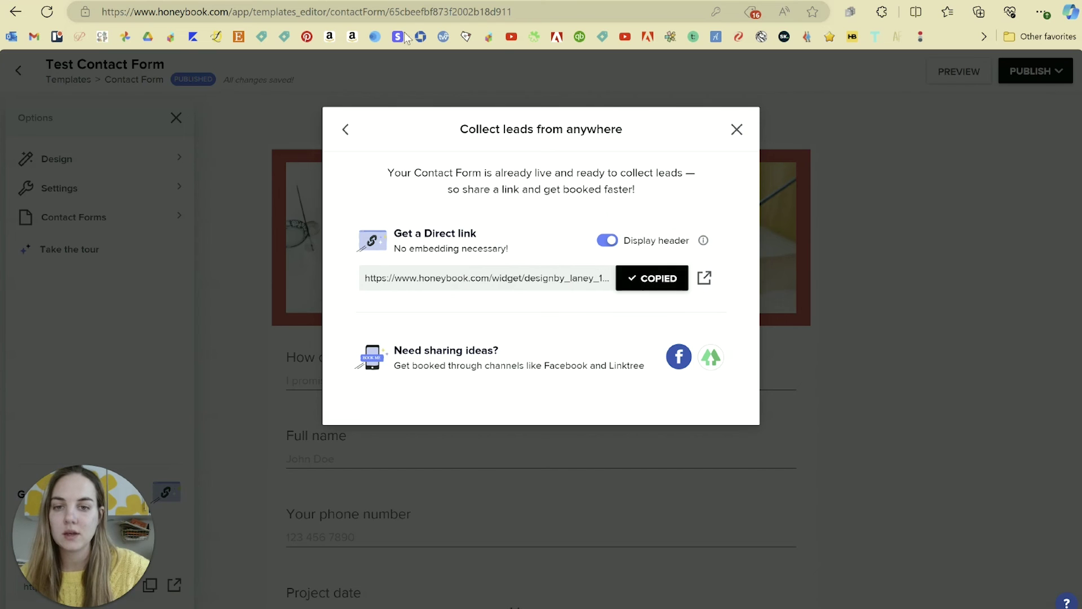
# Step: Open the copied direct link in a new tab, review the live form, then return to Templates
pyautogui.hotkey('ctrl', 't')
pyautogui.hotkey('ctrl', 'v')
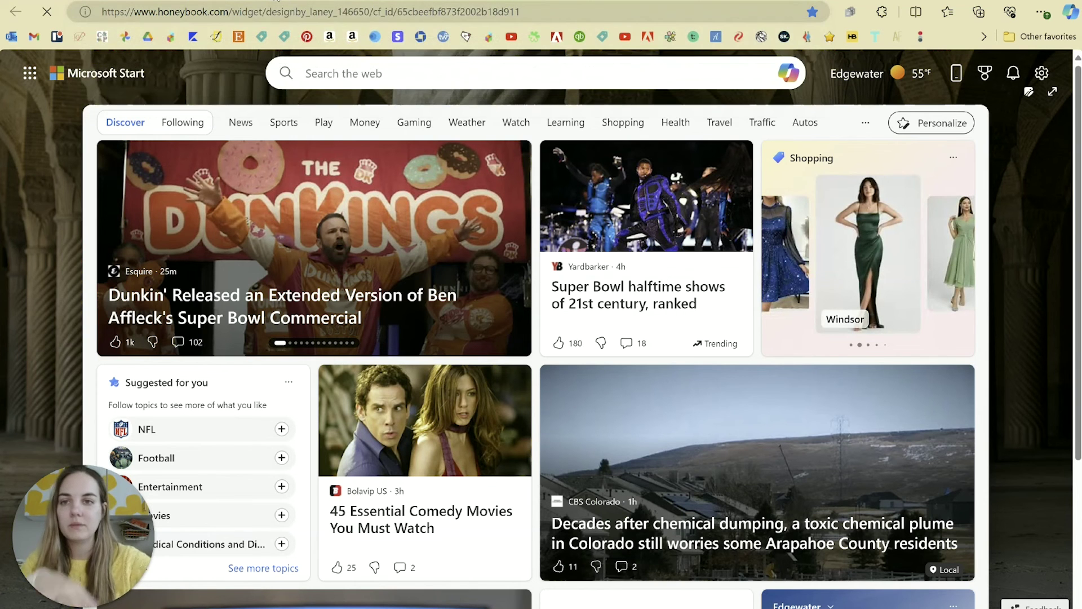
pyautogui.press('Return')
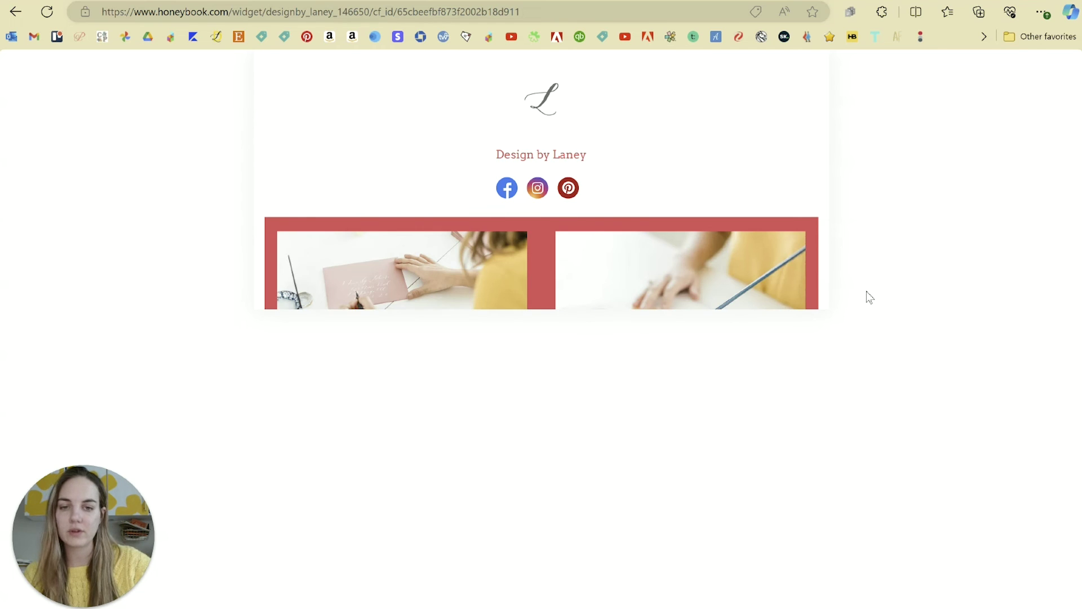
pyautogui.scroll(-10, 852, 319)
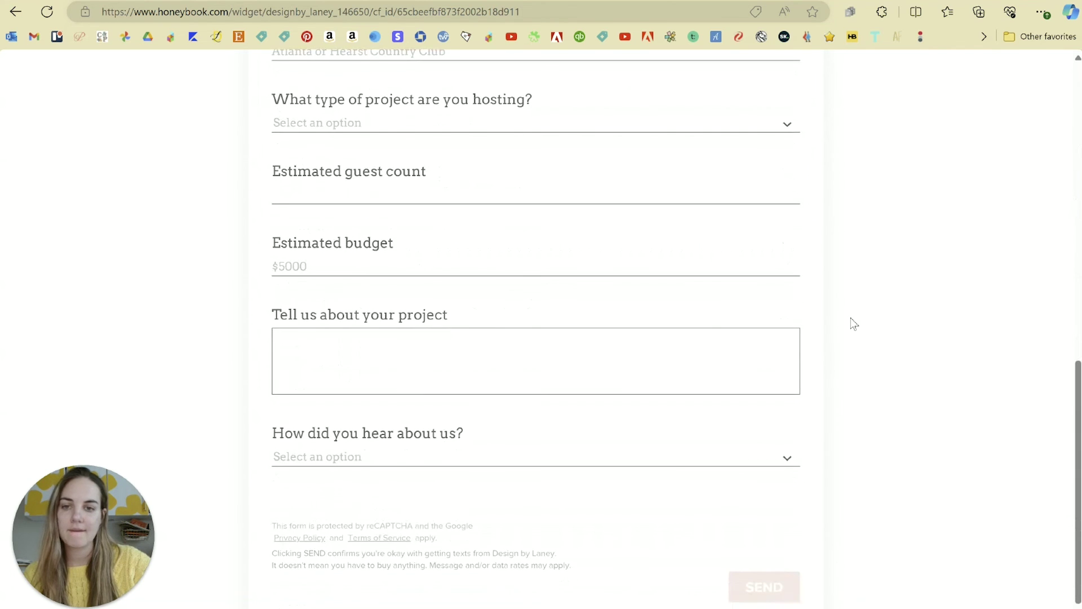
pyautogui.scroll(10, 851, 324)
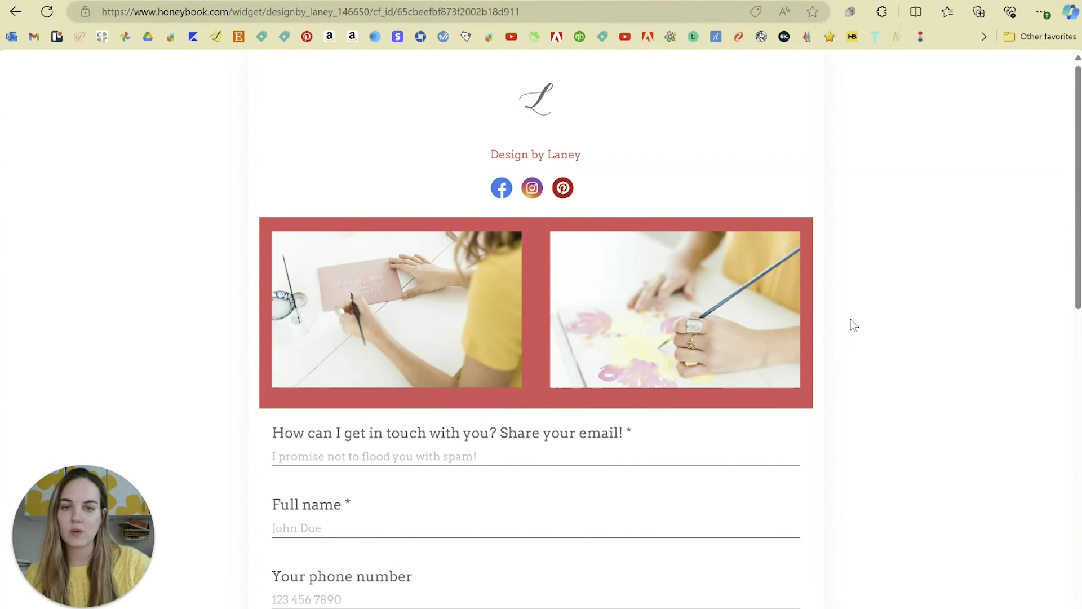
pyautogui.scroll(-10, 851, 325)
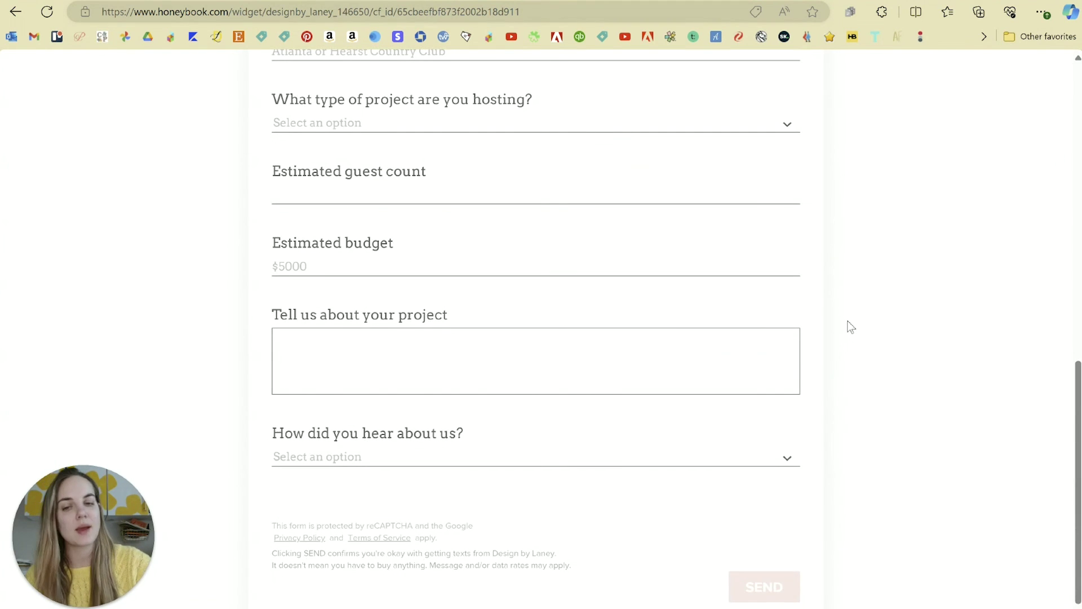
pyautogui.scroll(10, 851, 327)
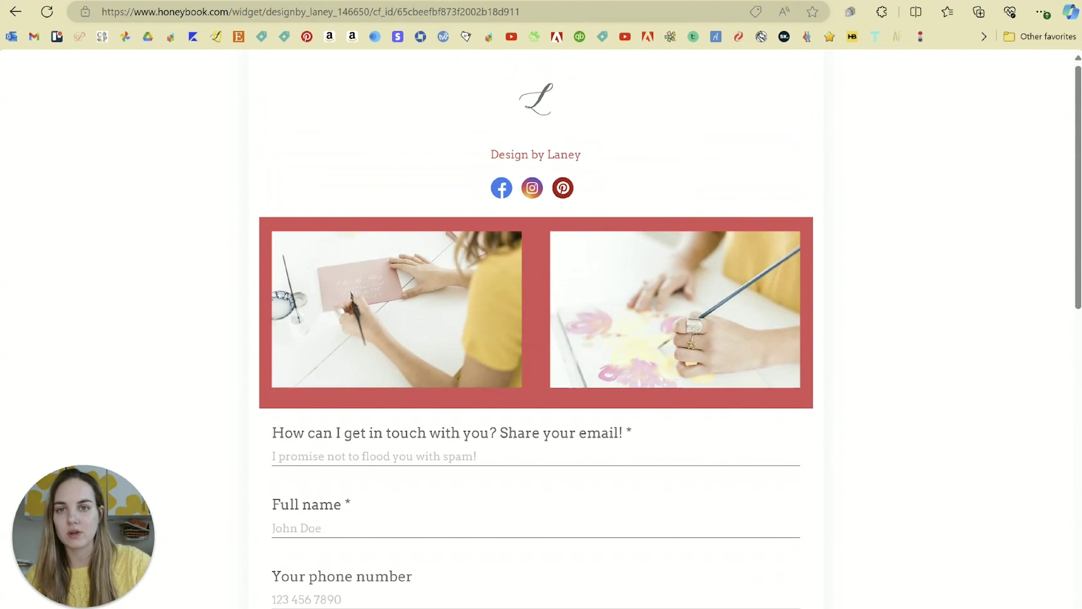
pyautogui.click(462, 1)
pyautogui.hotkey('alt', 'Left')
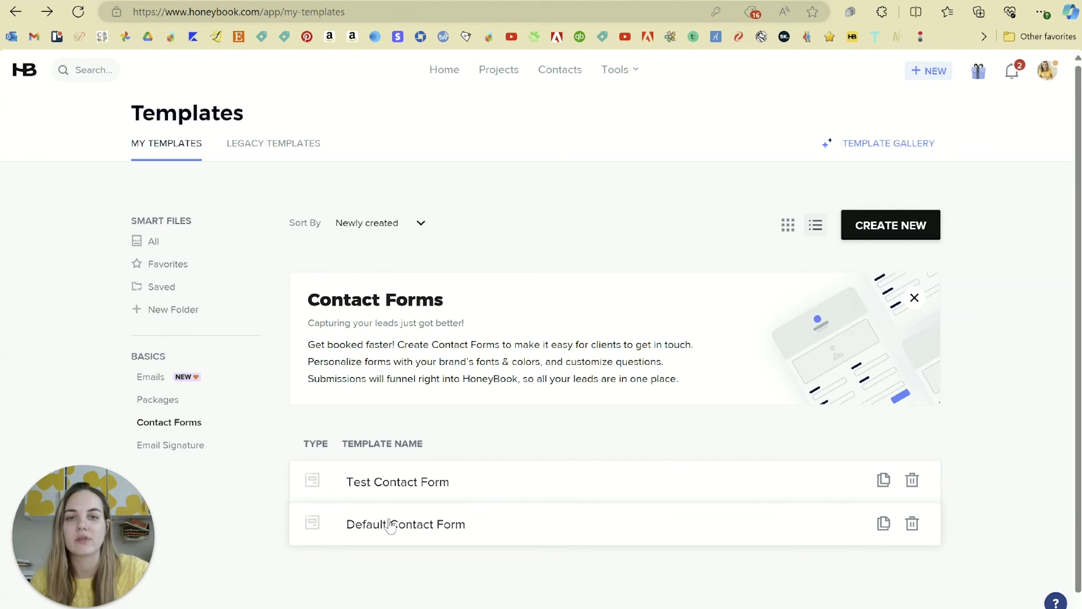
# Step: Go to the Projects pipeline to see the 14 listed inquiries
pyautogui.click(515, 81)
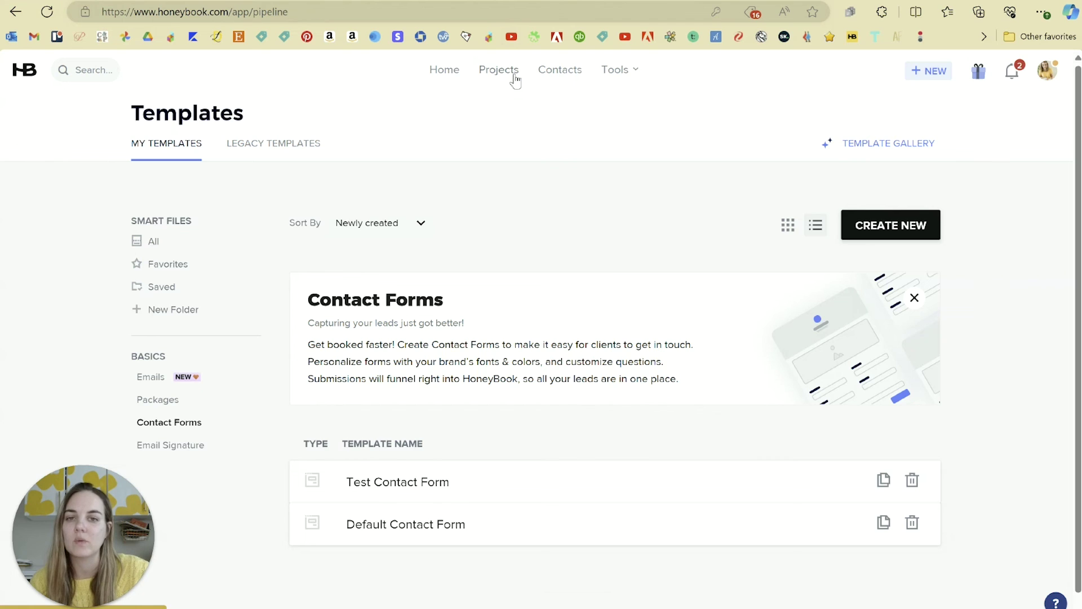